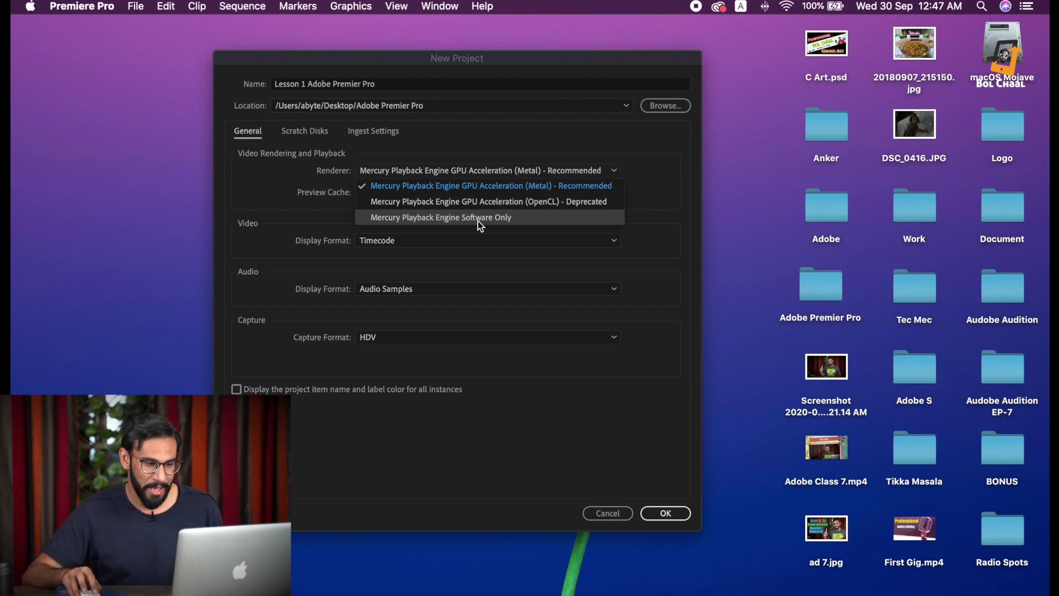
Set the new project's renderer to Mercury Playback Engine GPU Acceleration (Metal) and the video display format to Timecode
click(405, 215)
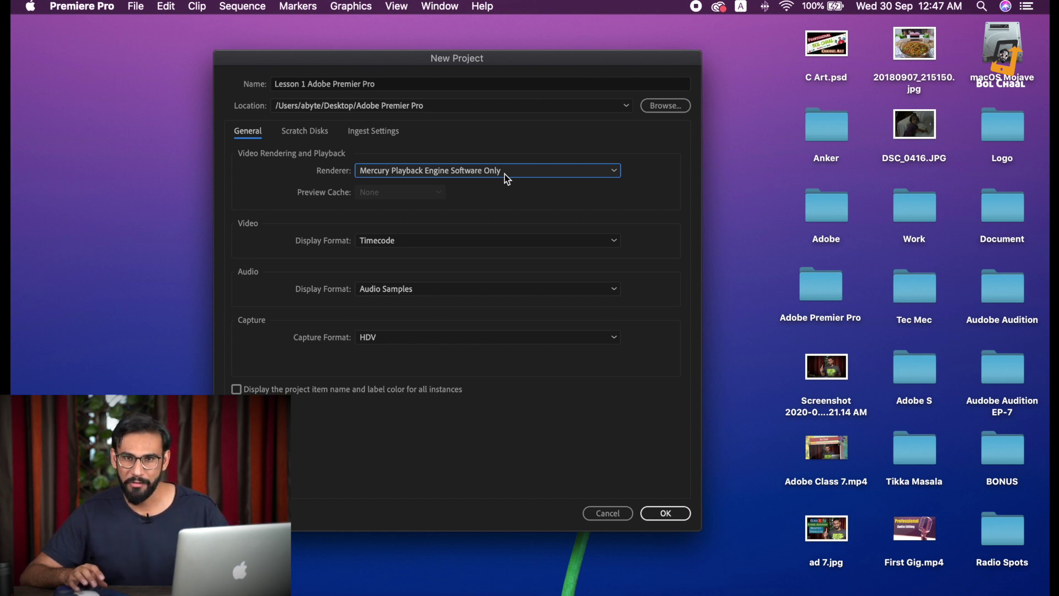
click(561, 169)
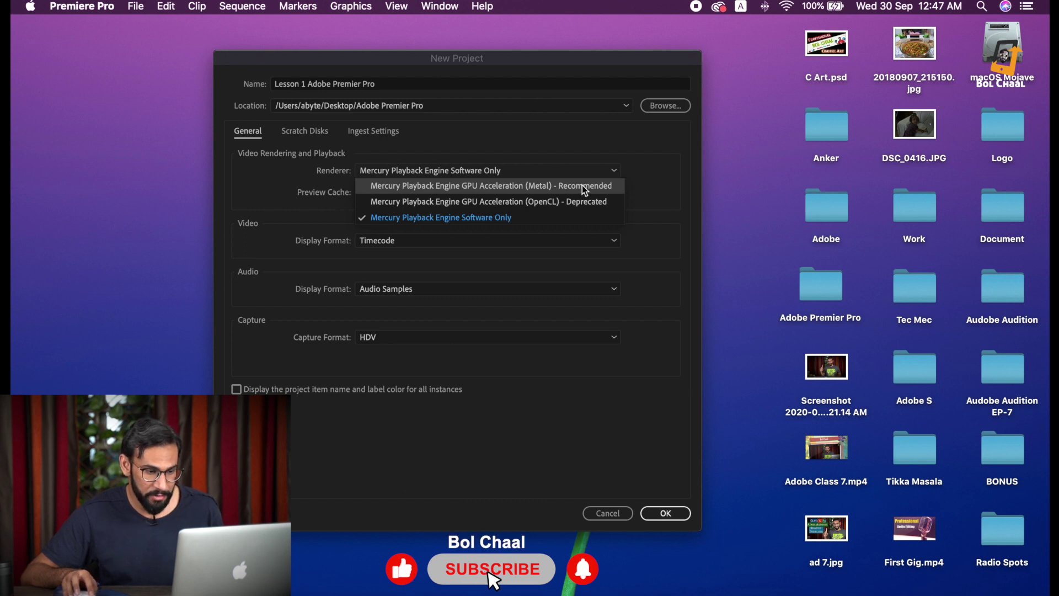
click(443, 186)
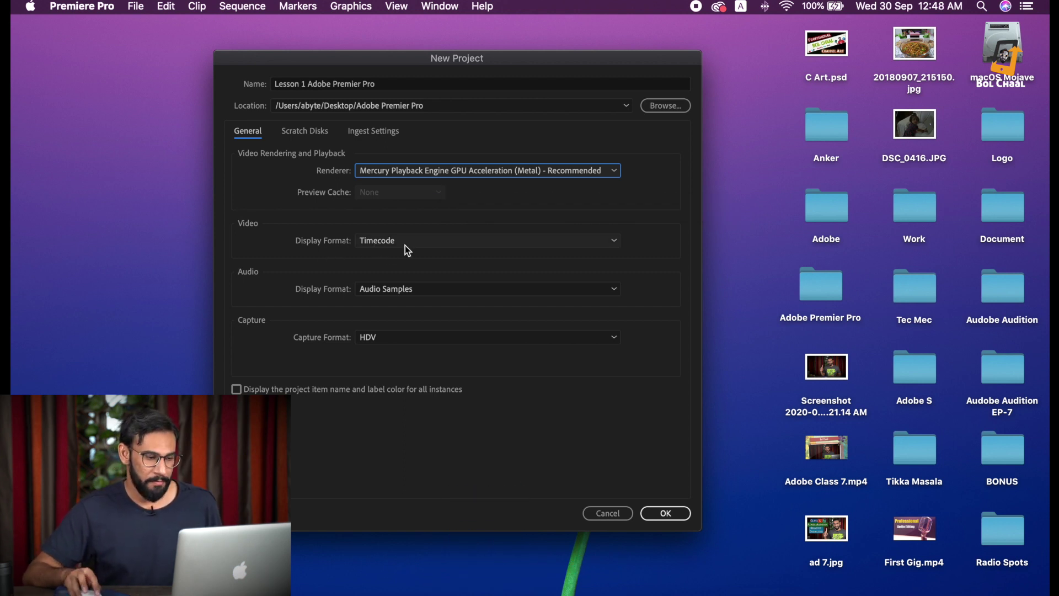
click(602, 243)
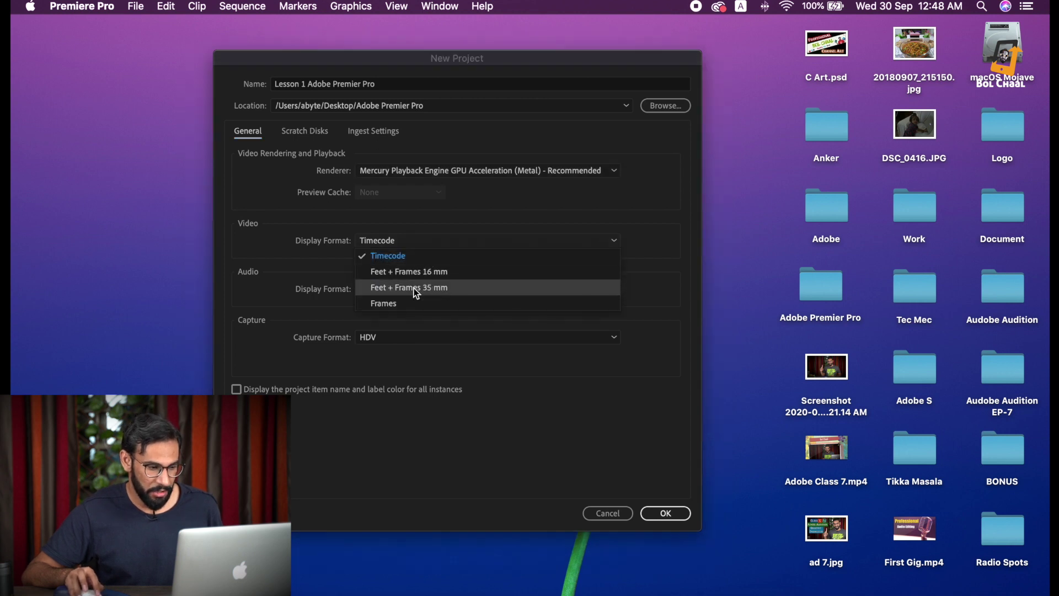
click(585, 255)
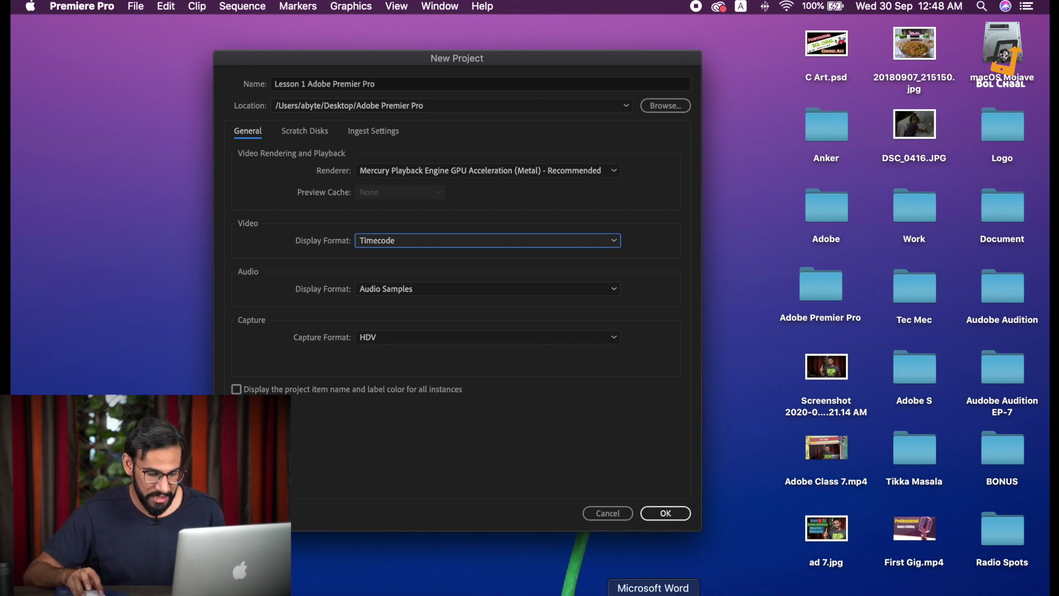
Switch to the Microsoft Word document and add the line "Time Code: 00:00:00" below the project line
click(653, 584)
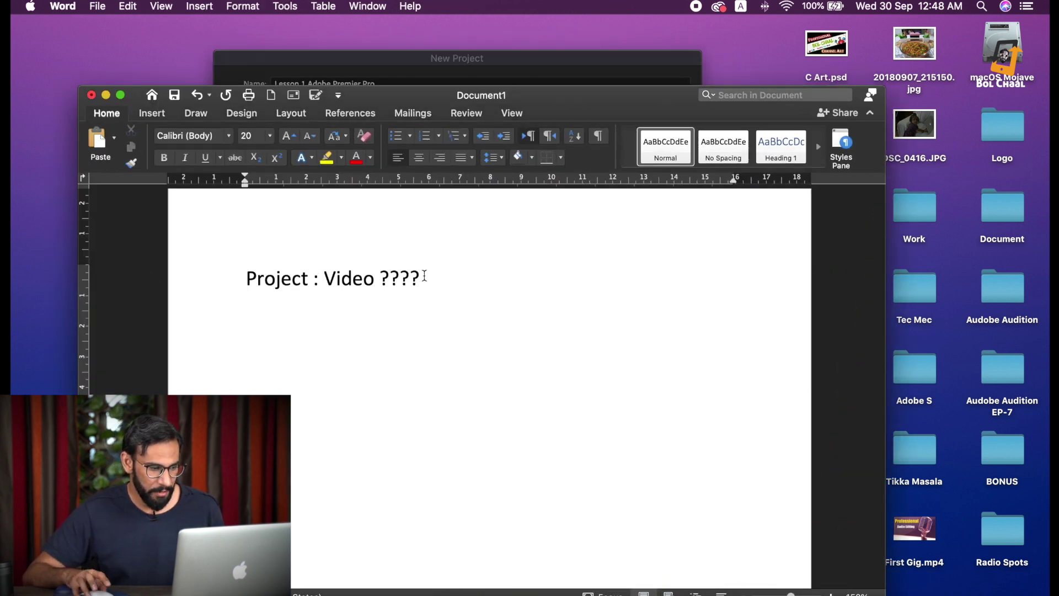
key(Return)
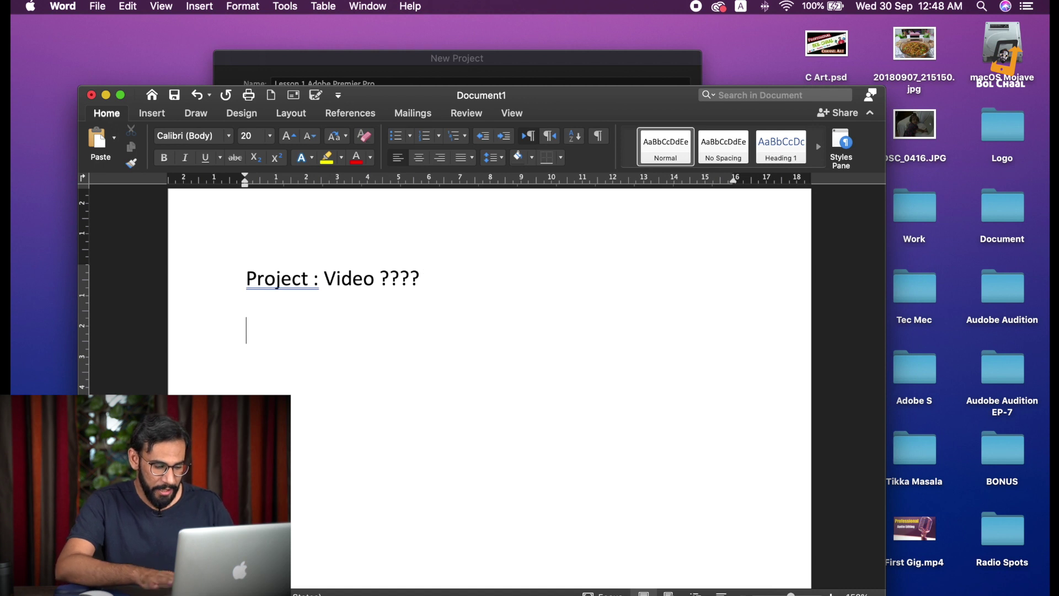
text(Tiem)
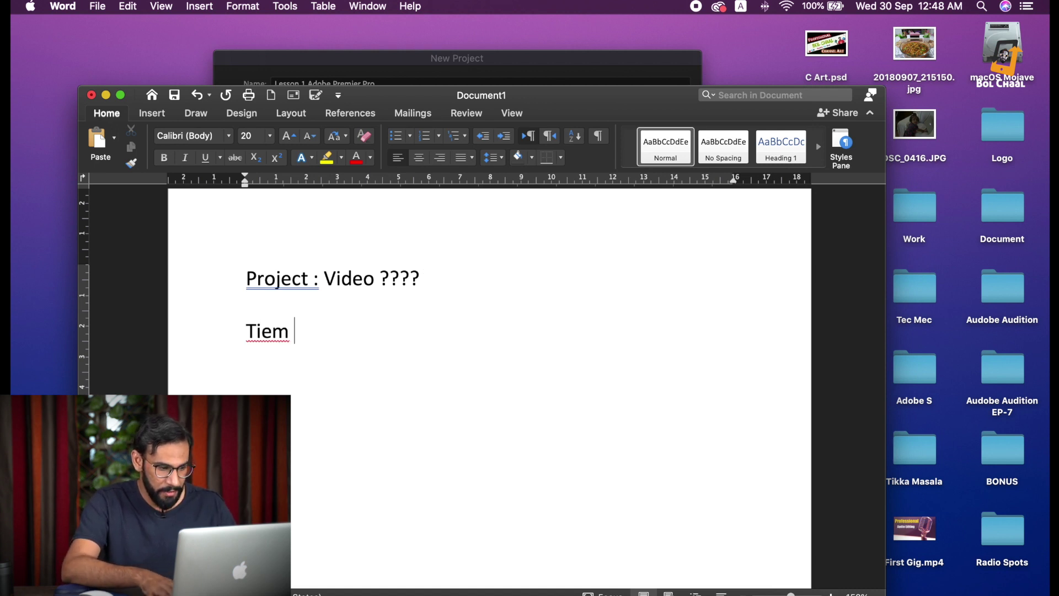
key(BackSpace)
key(BackSpace)
text(me )
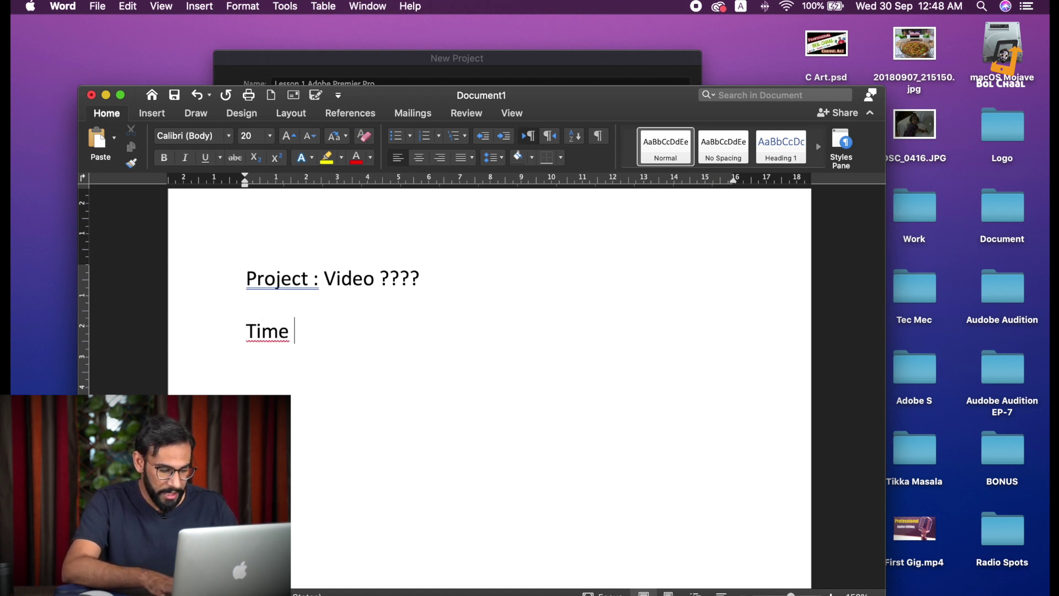
text(Code: )
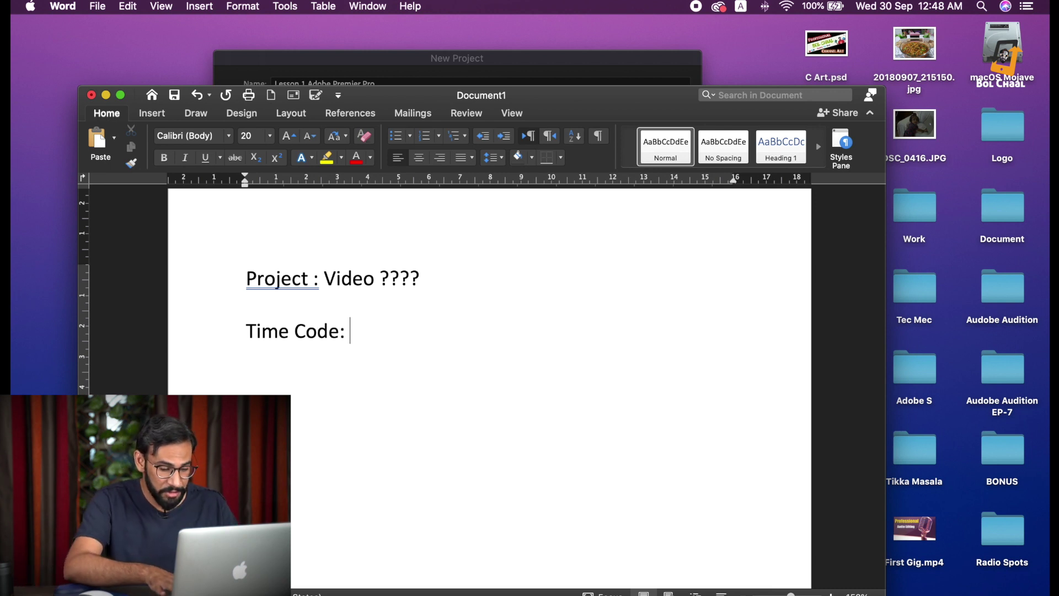
text(00:)
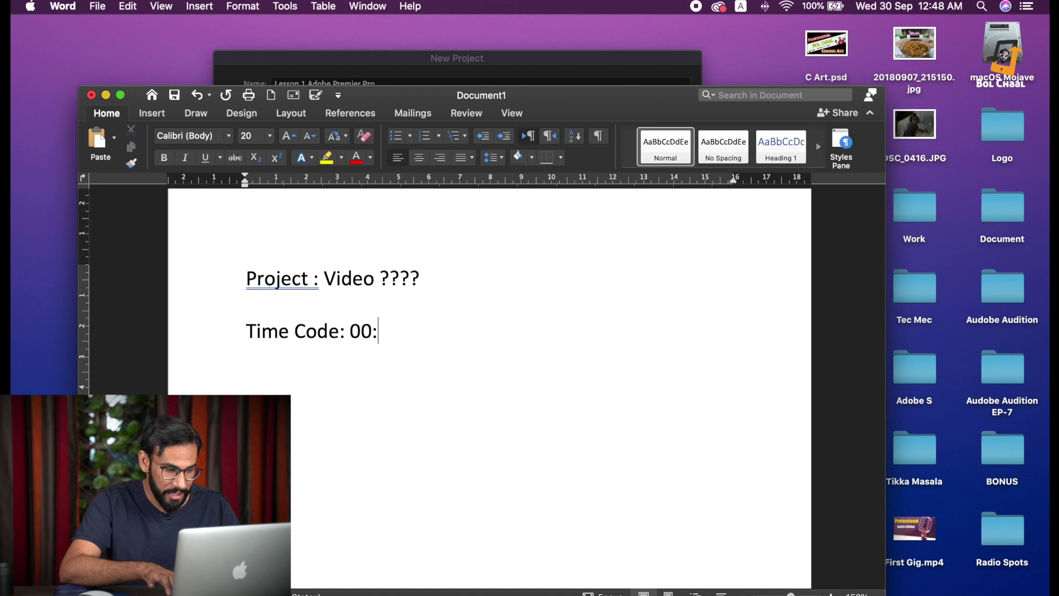
text(00:00)
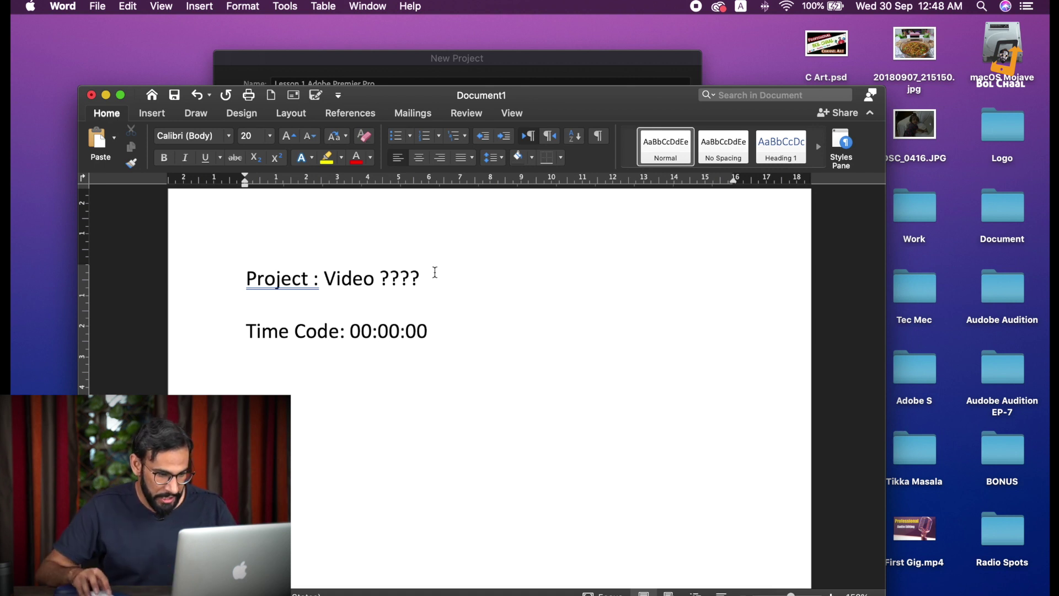
Add the label "Hour" on a new line, indented beneath the first pair of timecode digits
key(Return)
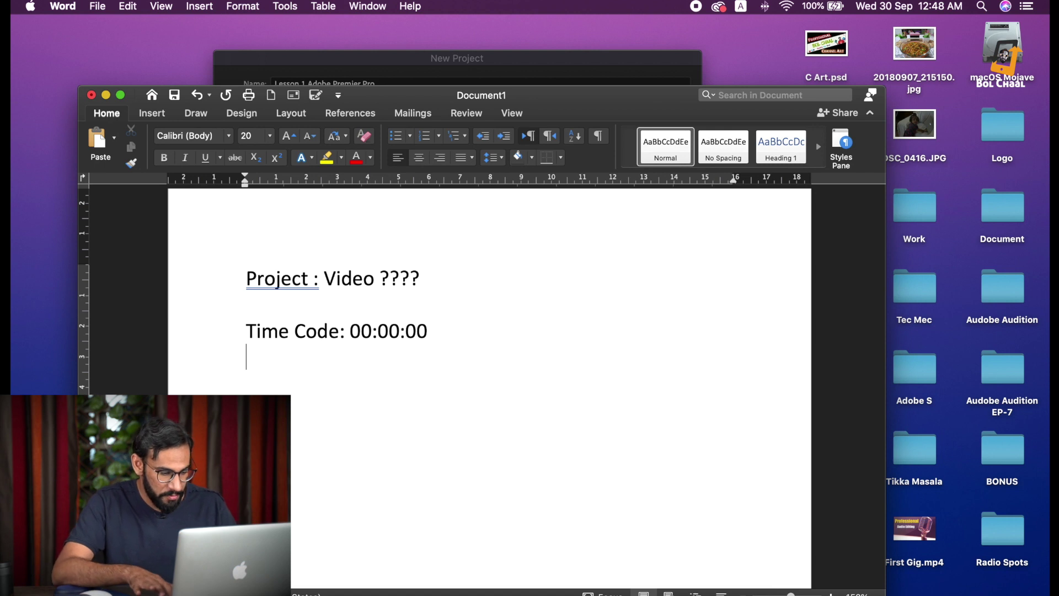
key(Tab)
key(Tab)
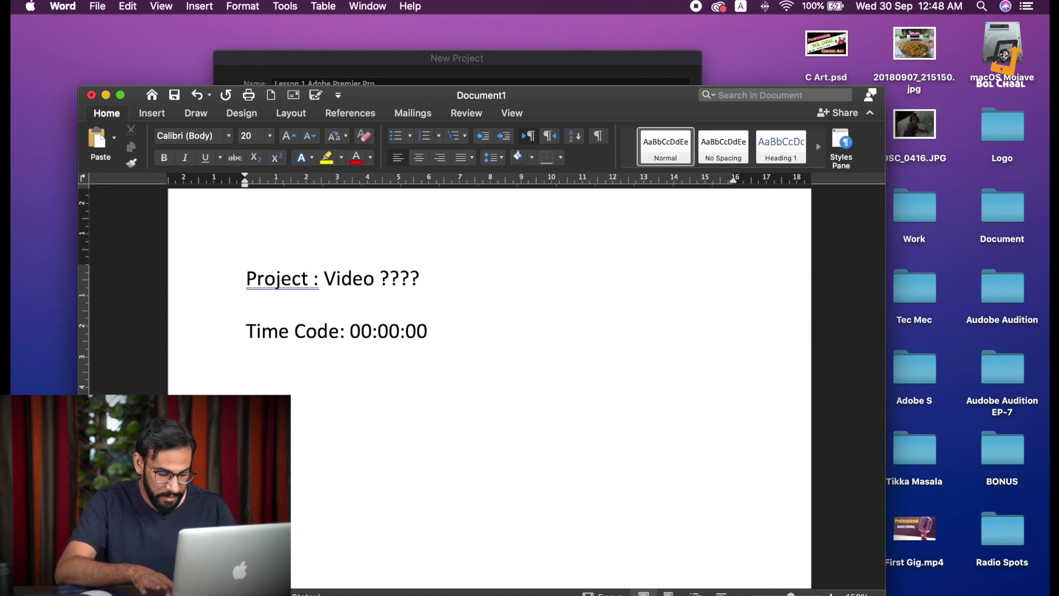
text(Hour)
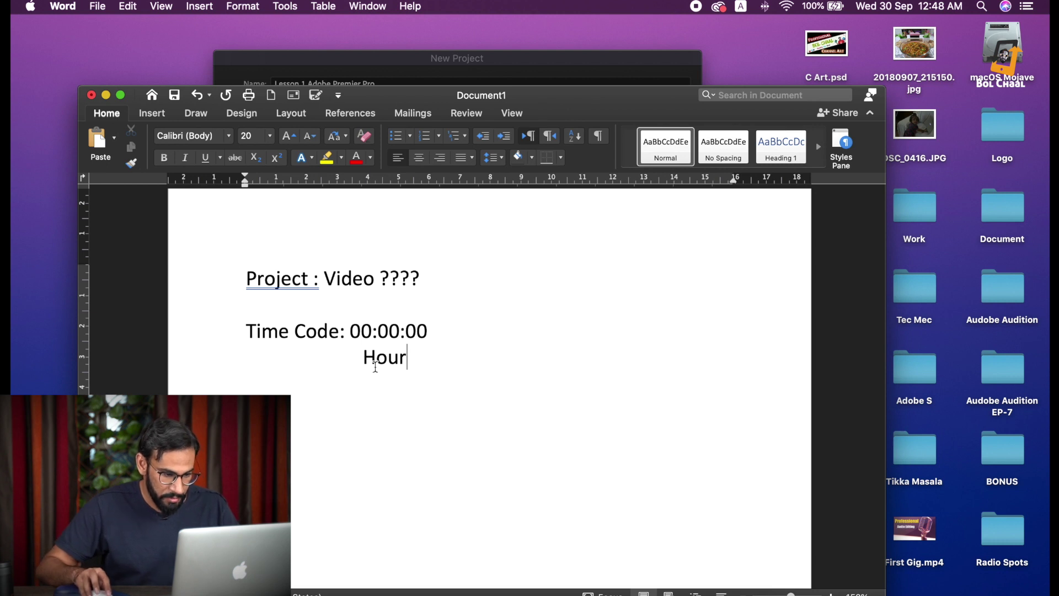
key(BackSpace)
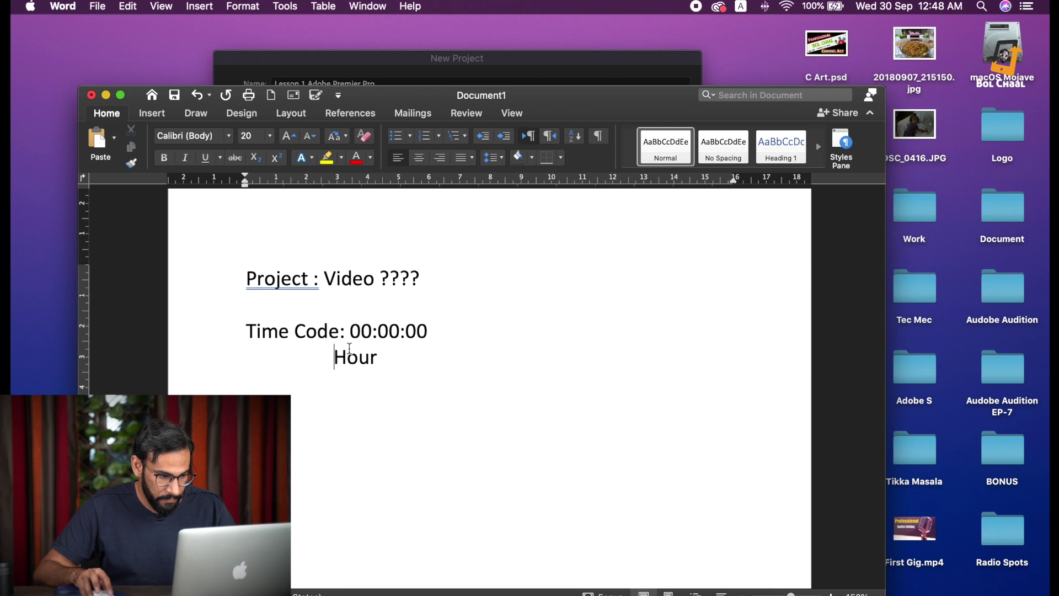
Space out the timecode pairs and add the labels "Min" and "Sec" after "Hour" on the line beneath
click(378, 331)
click(417, 330)
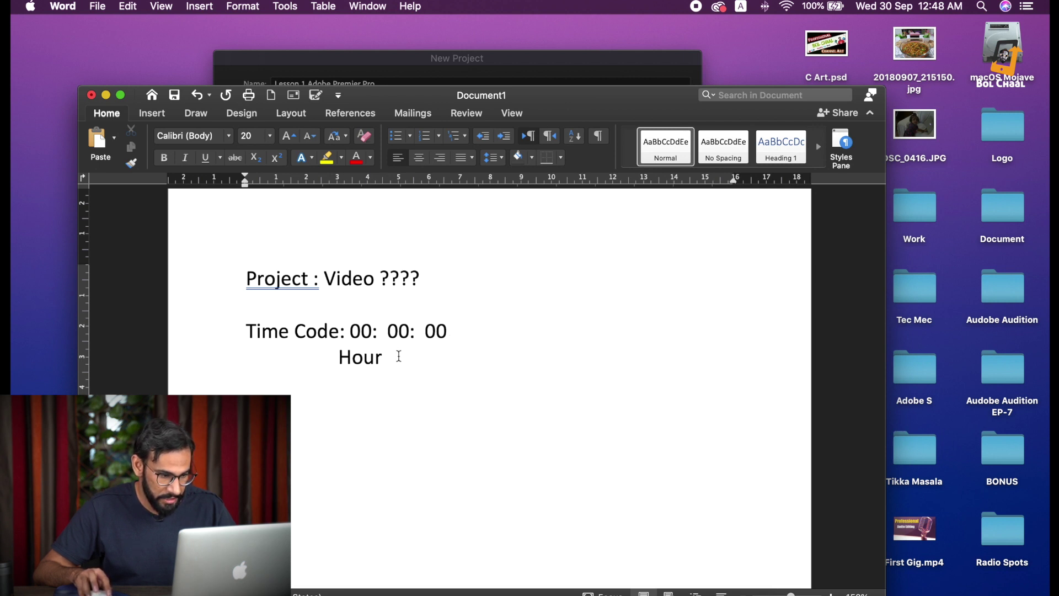
text(Mi)
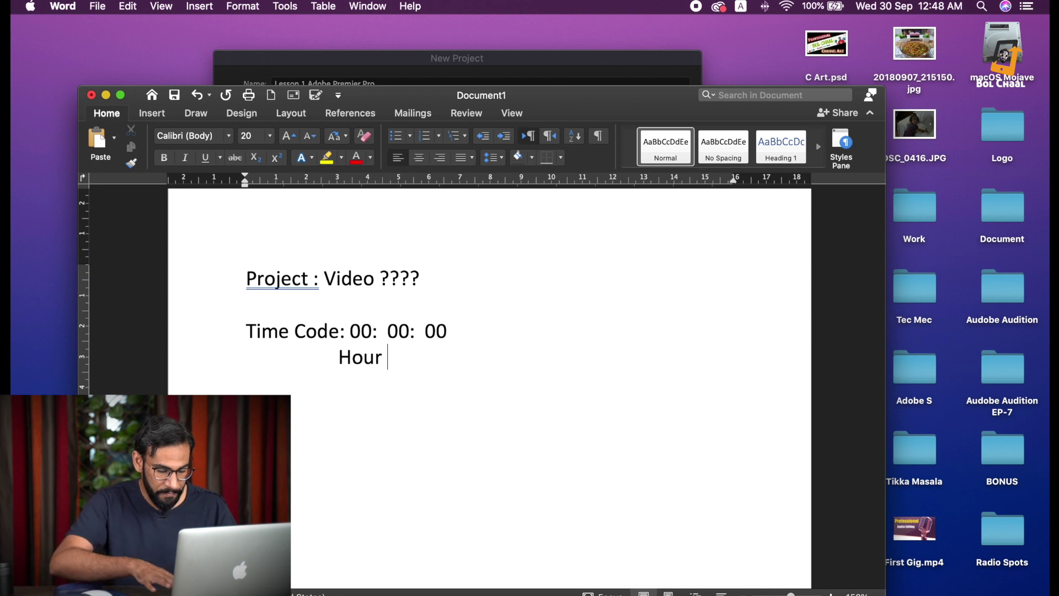
text(n)
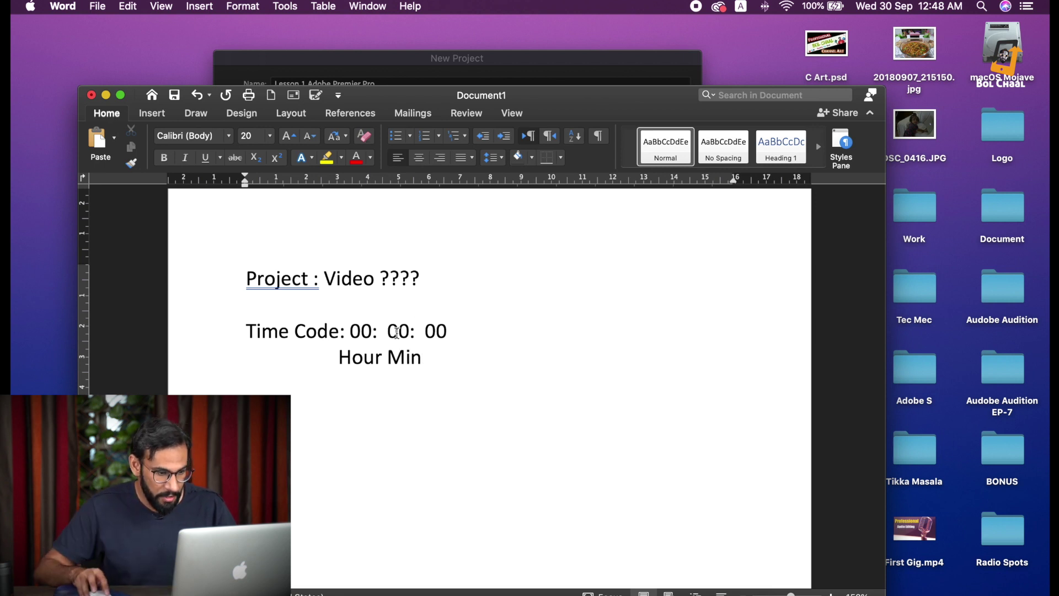
click(425, 330)
click(436, 351)
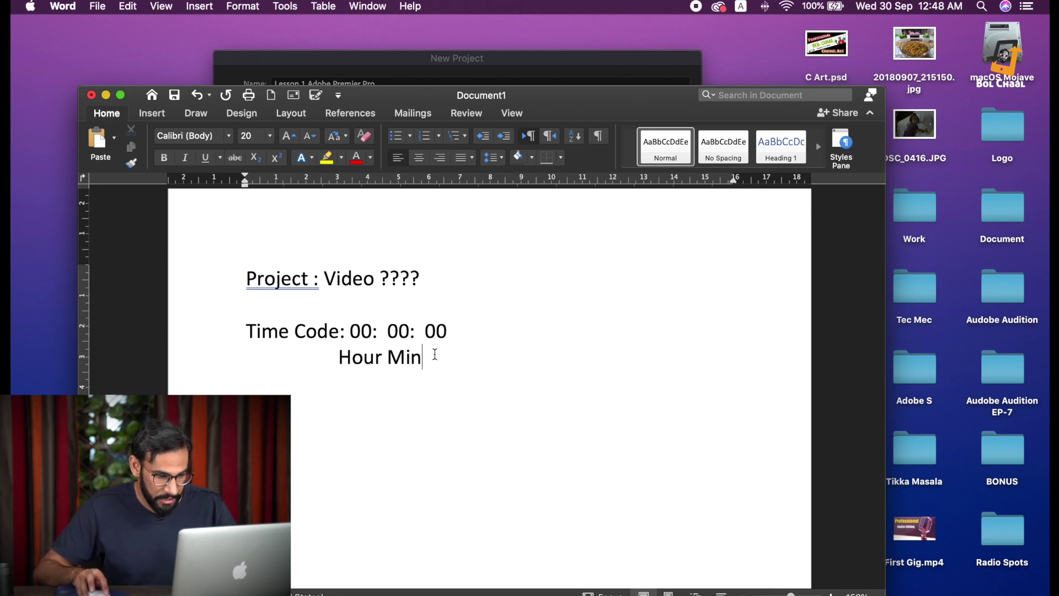
text(Sec)
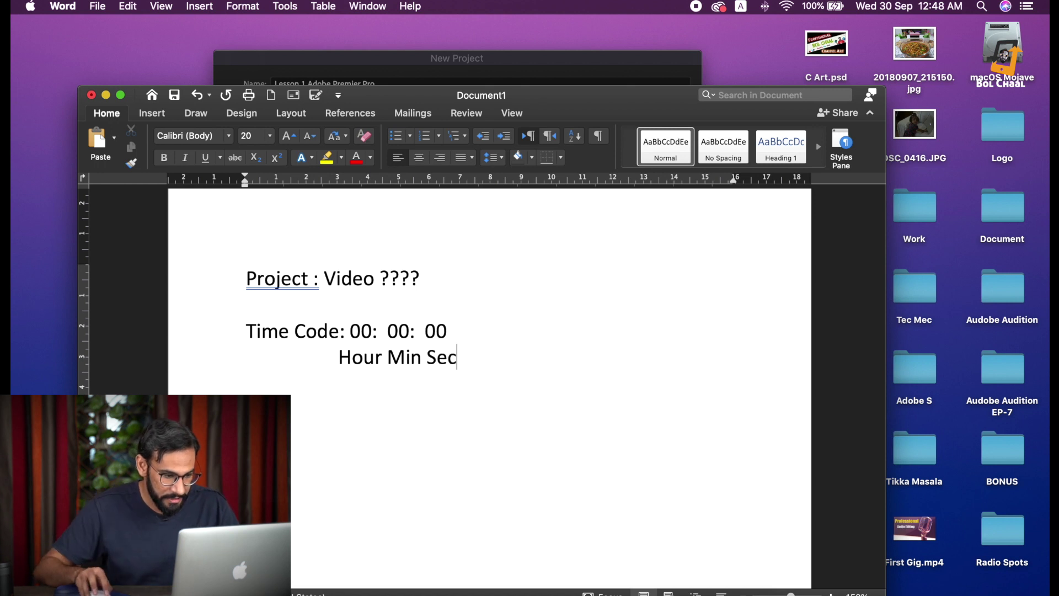
Extend the timecode with a fourth pair, ": 00", aligned with the labels, and label it "FPS" in capitals
click(425, 330)
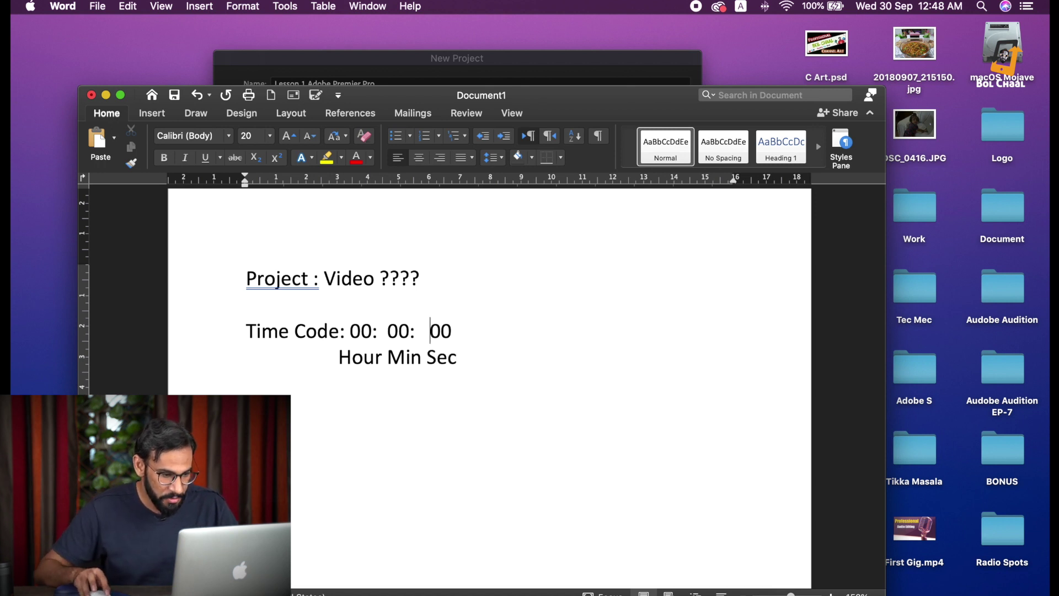
click(388, 330)
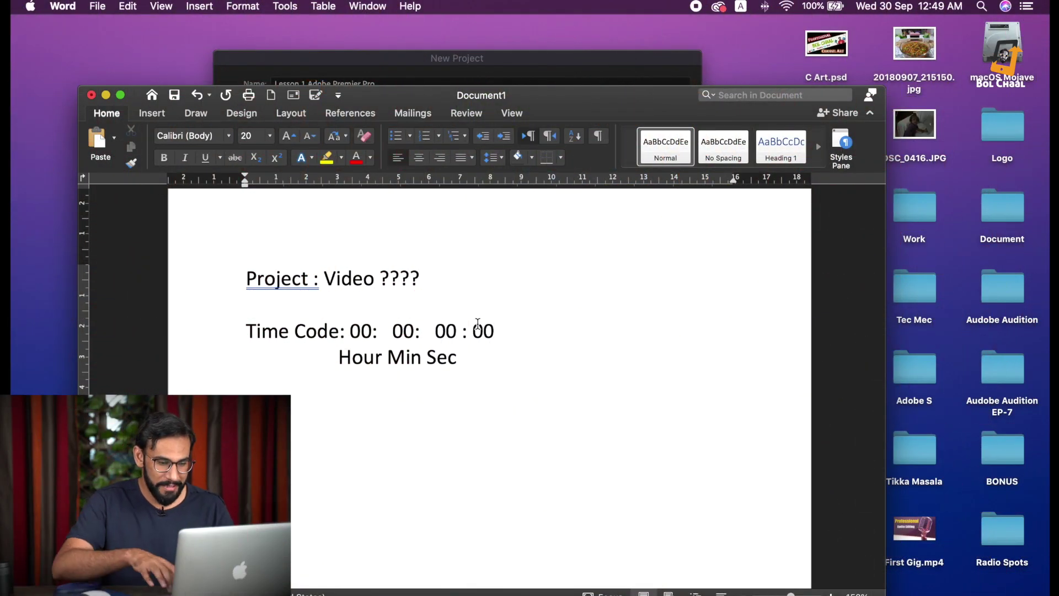
click(475, 352)
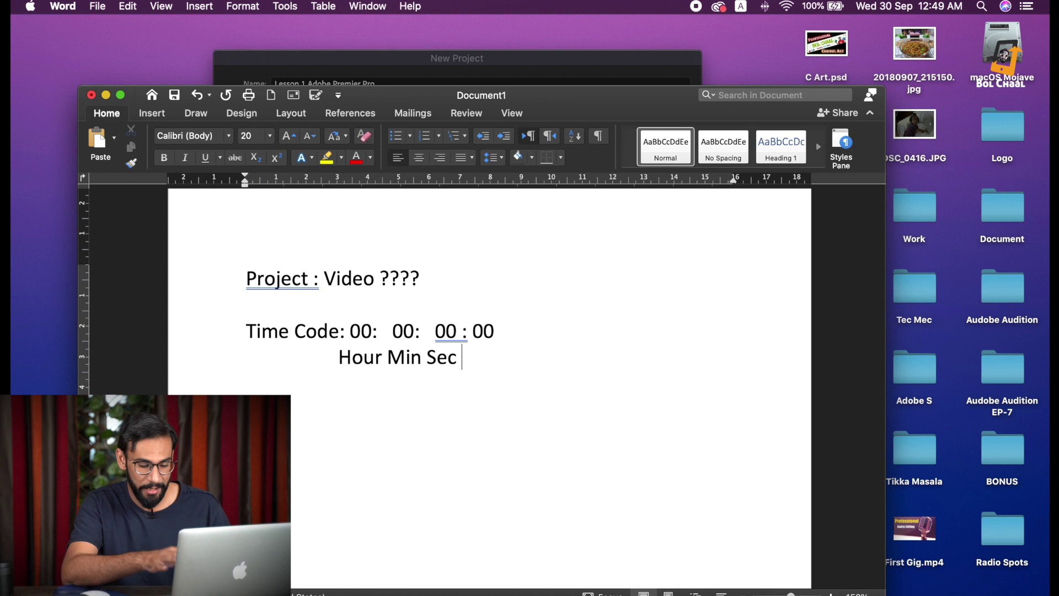
text(Fps)
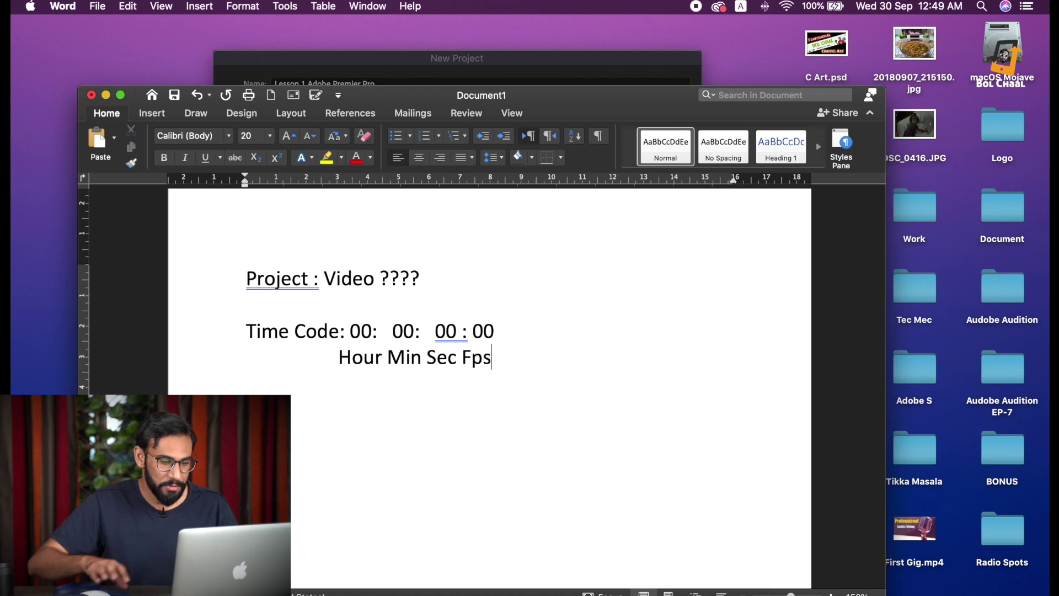
key(Left)
key(BackSpace)
text(P)
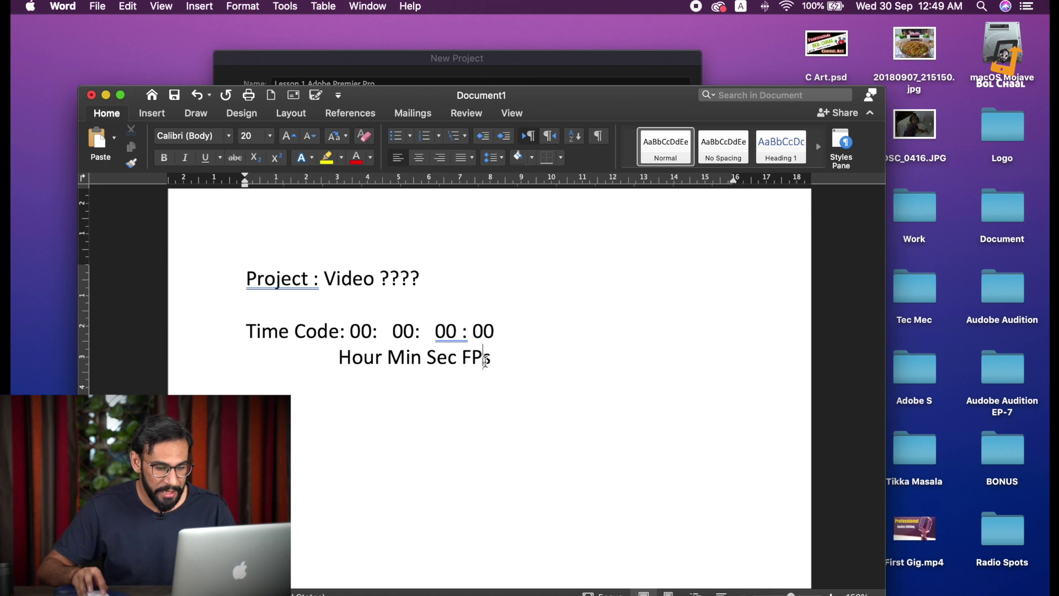
key(Right)
key(BackSpace)
text(S)
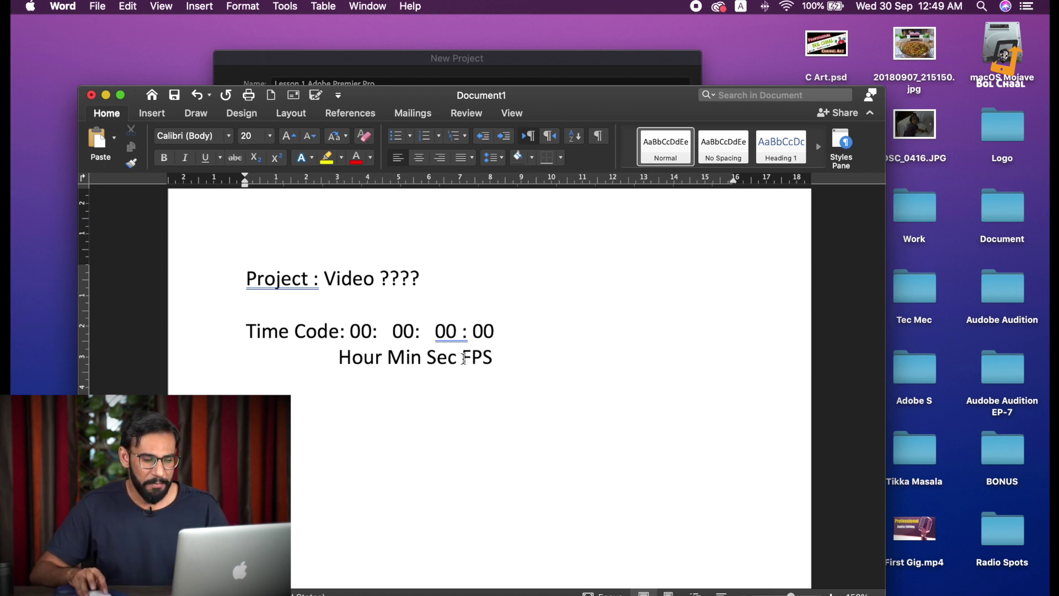
Separate the labels with colons so the line reads "Hour: Min: Sec: FPS"
click(383, 357)
text(: Min)
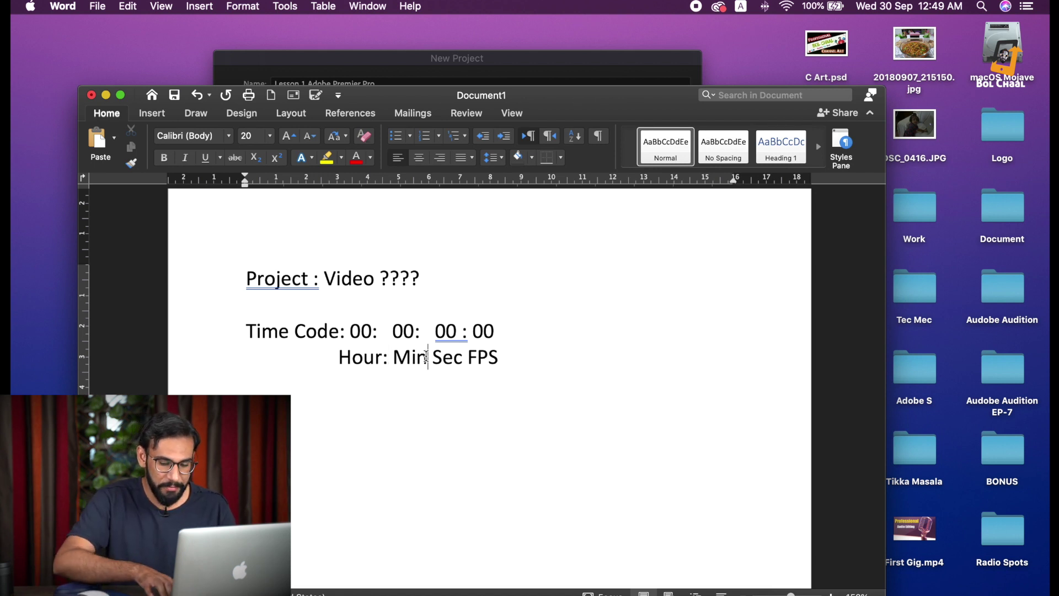
text(:)
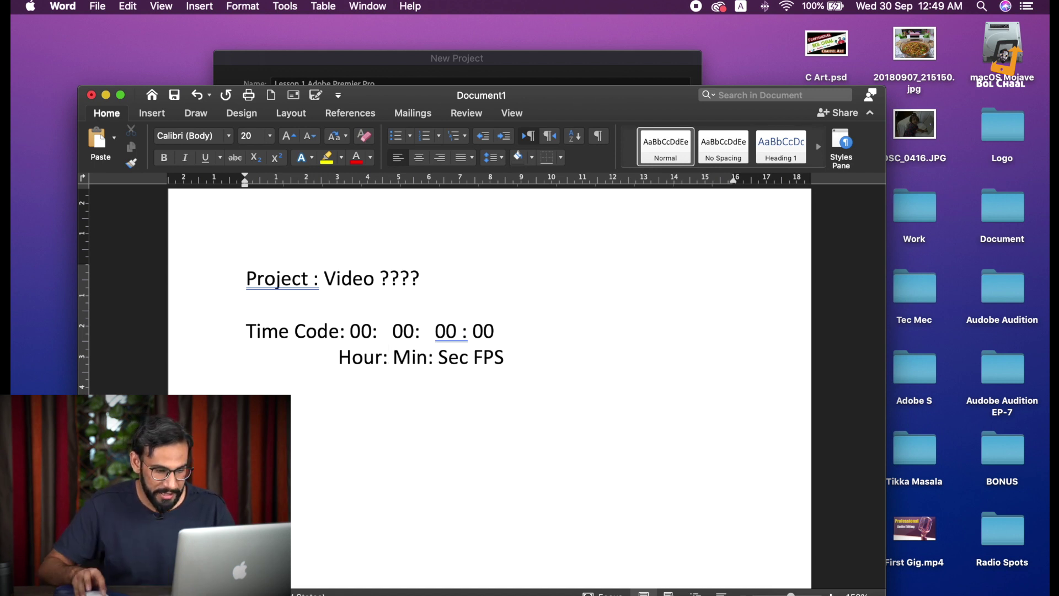
click(468, 354)
text(:)
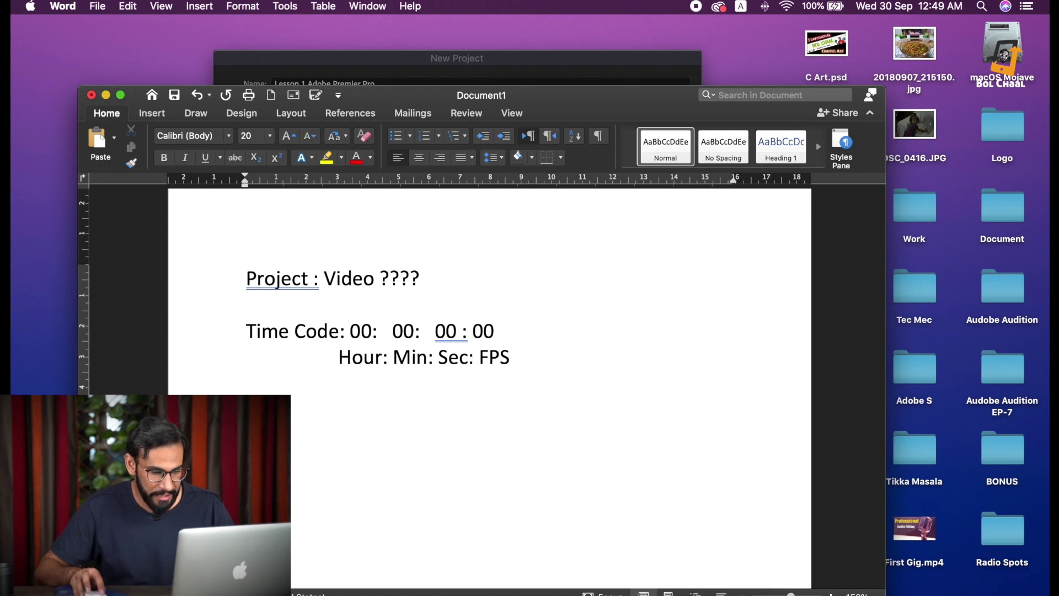
Remove the space before the last timecode colon and adjust the gaps so each pair sits above its label
click(516, 375)
click(464, 332)
key(Delete)
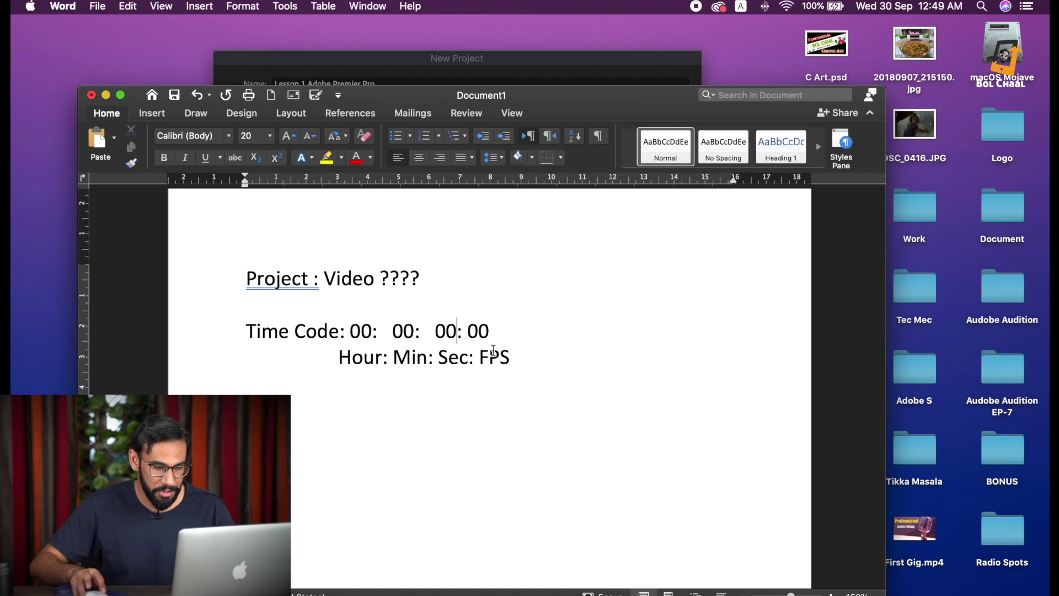
click(472, 331)
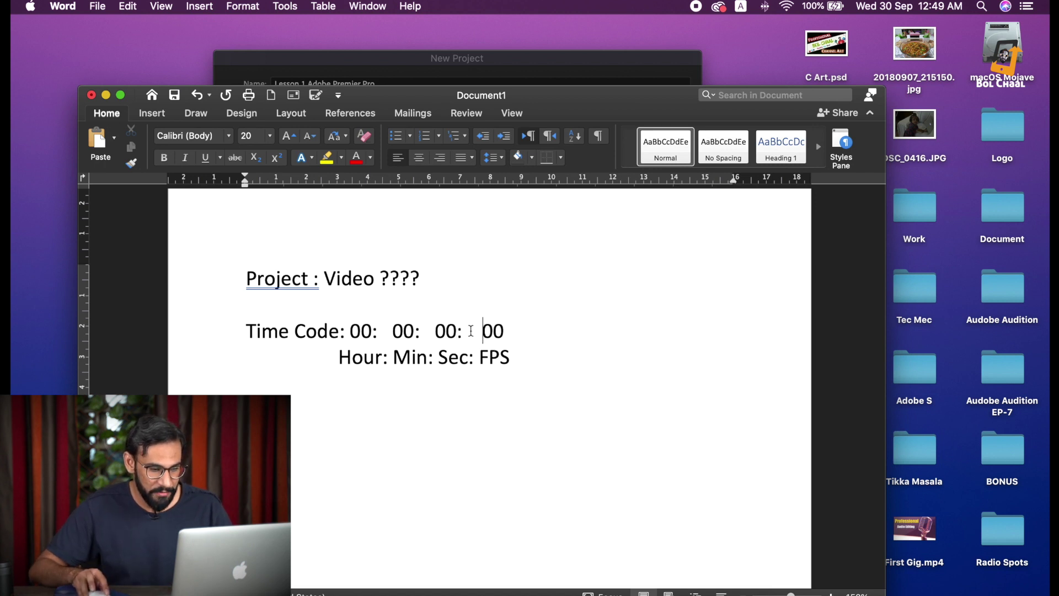
click(438, 331)
click(416, 331)
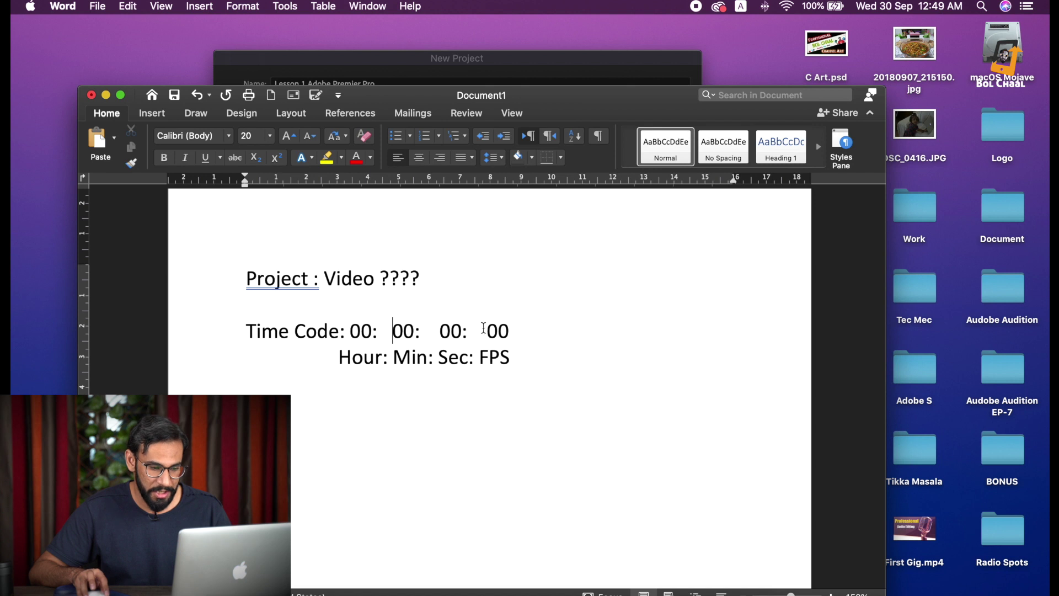
drag(484, 328, 504, 359)
click(518, 359)
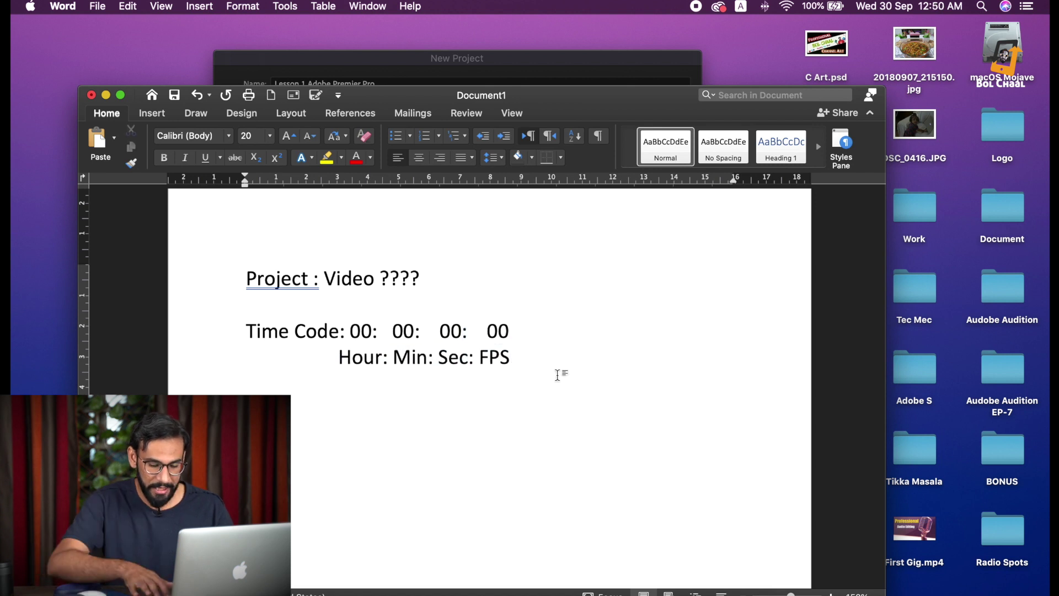
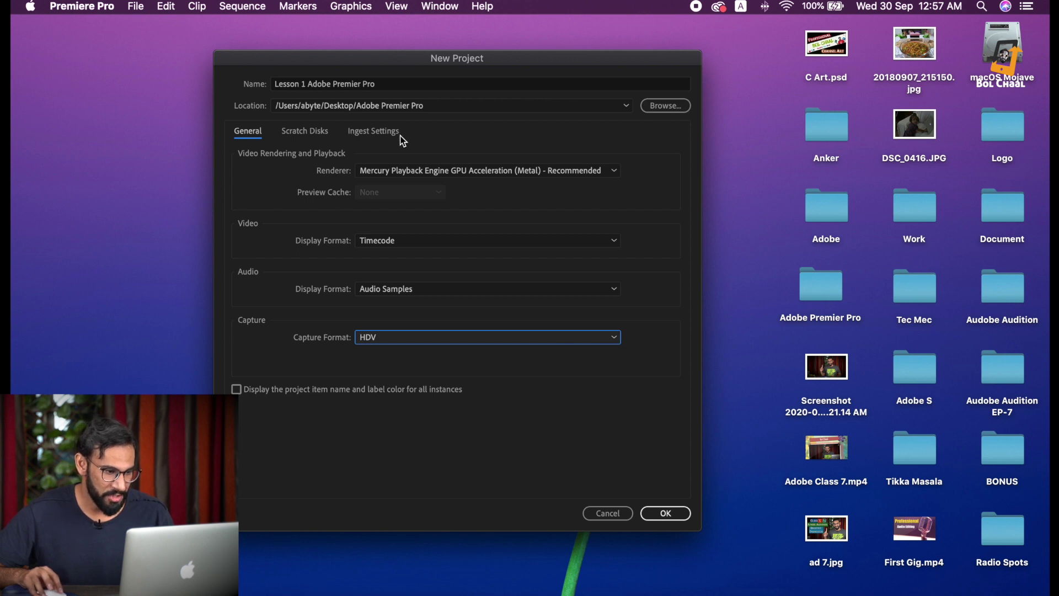
Review the Scratch Disks and Ingest Settings of the new project, return to General, and create the project
click(311, 134)
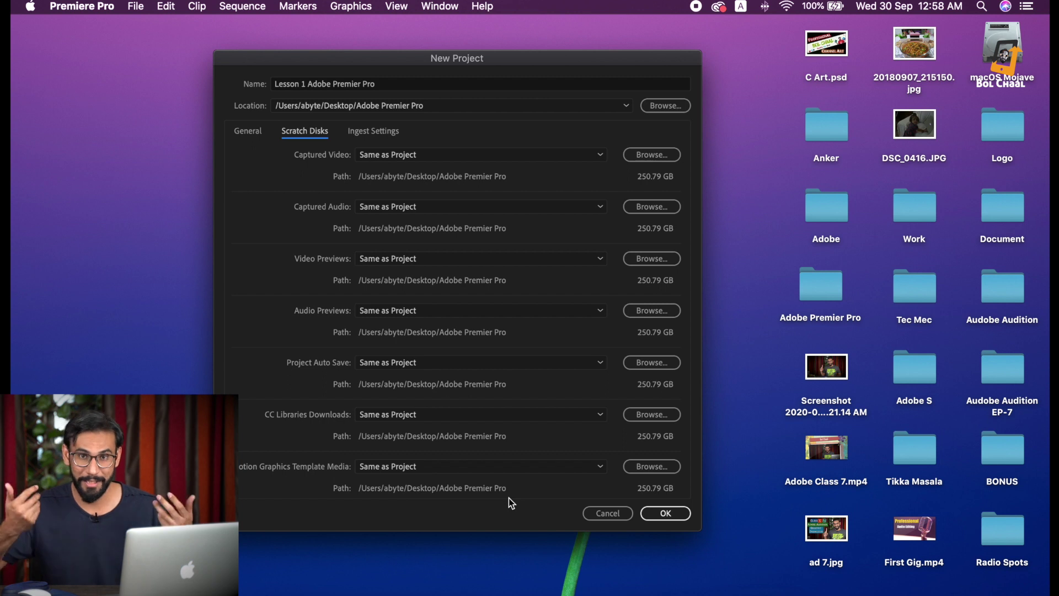
click(364, 130)
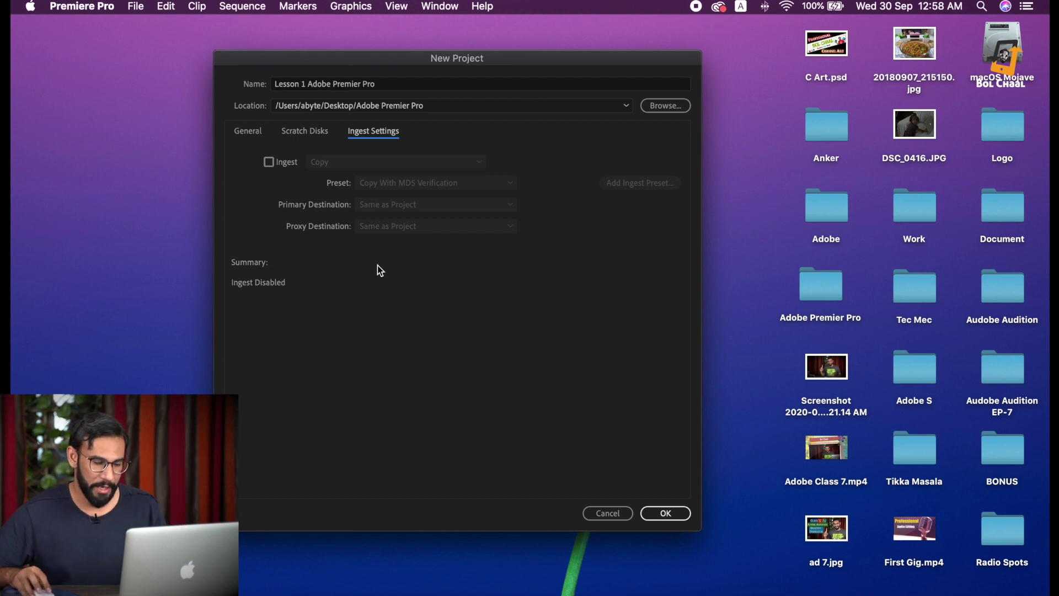
click(301, 133)
click(248, 135)
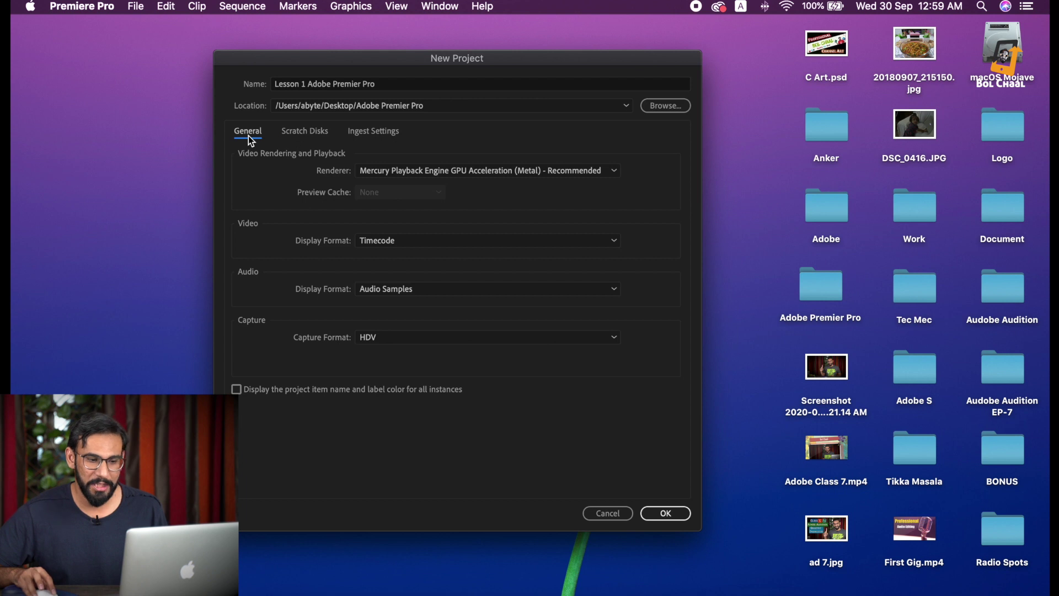
click(677, 516)
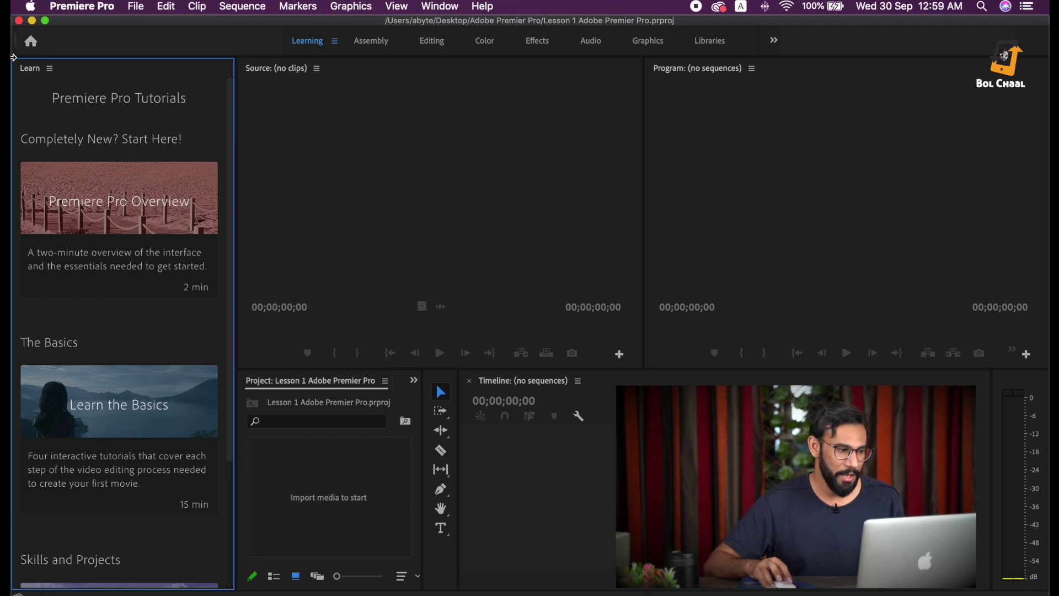
Switch to Adobe Audition to view its workspace layout, then minimize it to return to Premiere Pro
mouse_move(191, 390)
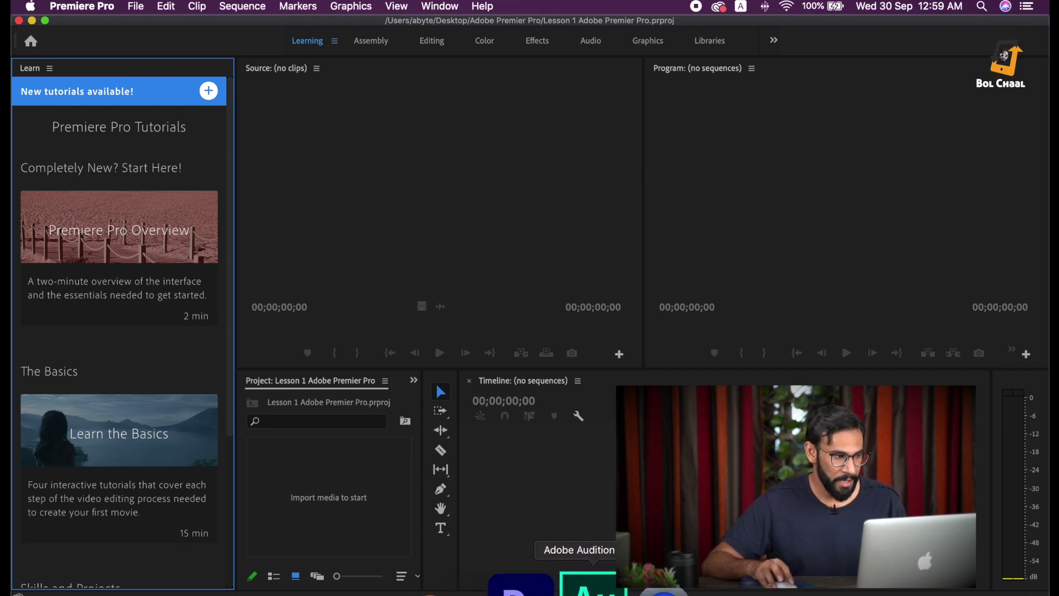
click(593, 585)
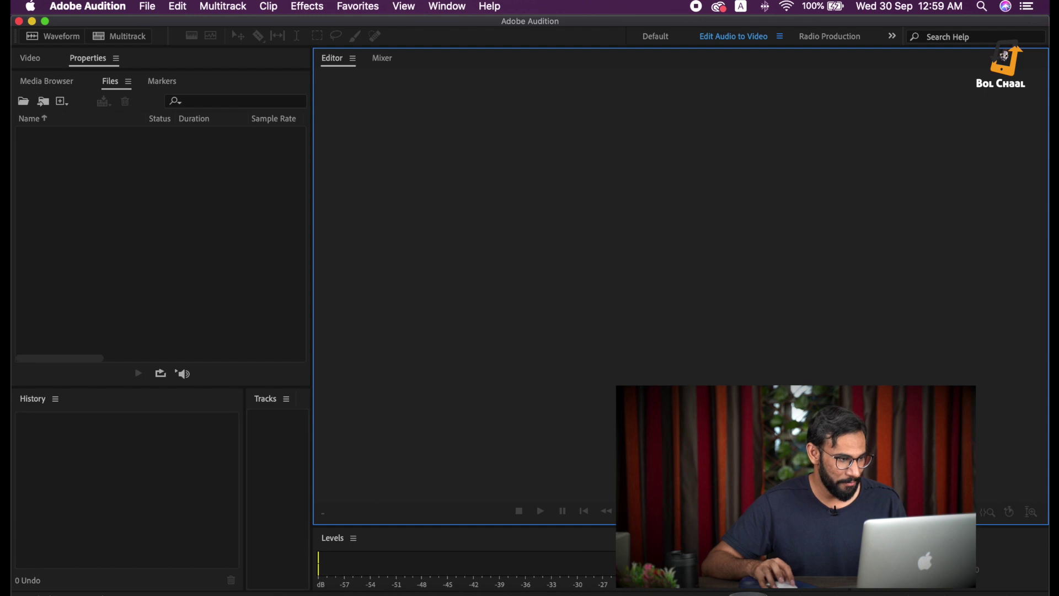
click(32, 21)
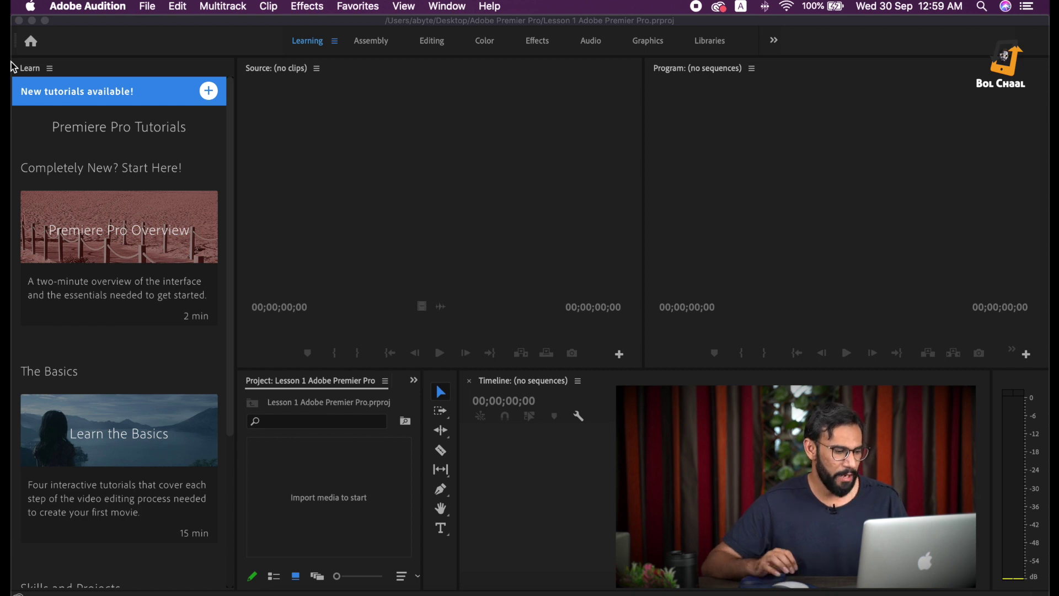
Close the Learn panel in the Learning workspace
click(49, 68)
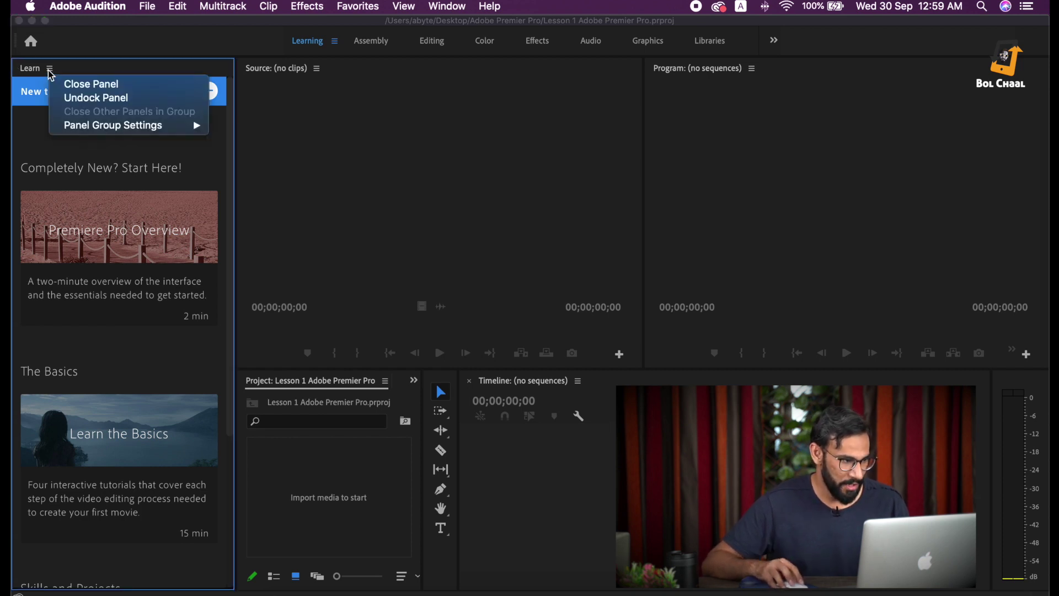
click(77, 84)
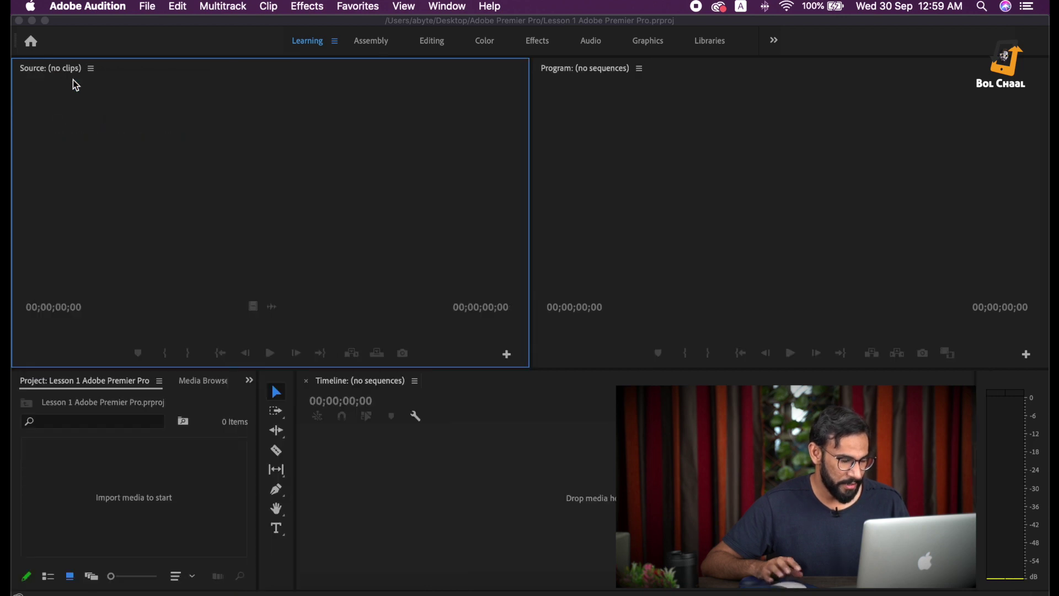
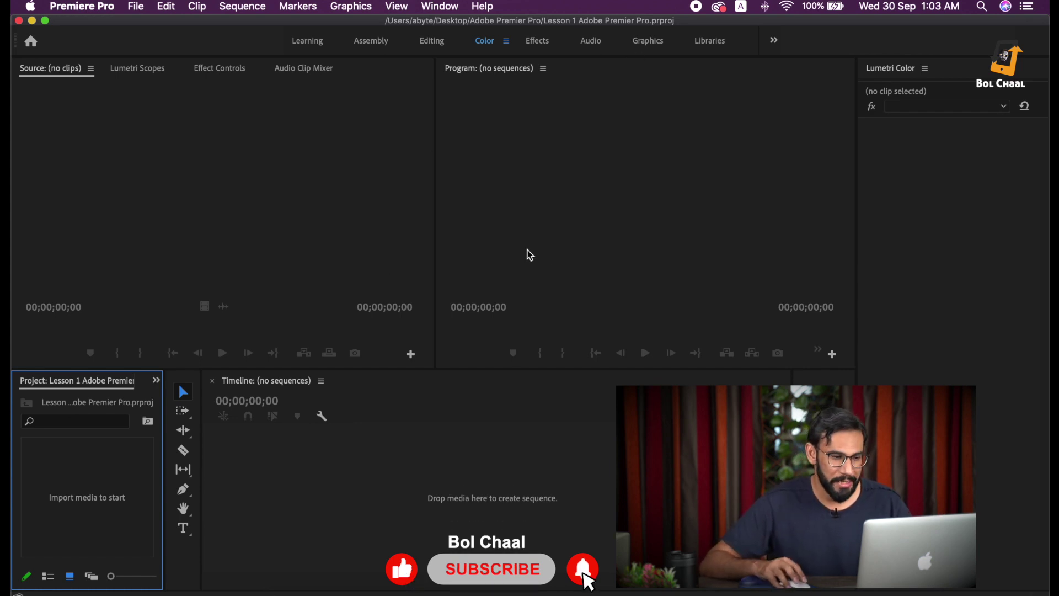
Preview the Effects, Audio, Graphics, Editing and Assembly workspaces, finishing back in the Learning workspace
click(537, 42)
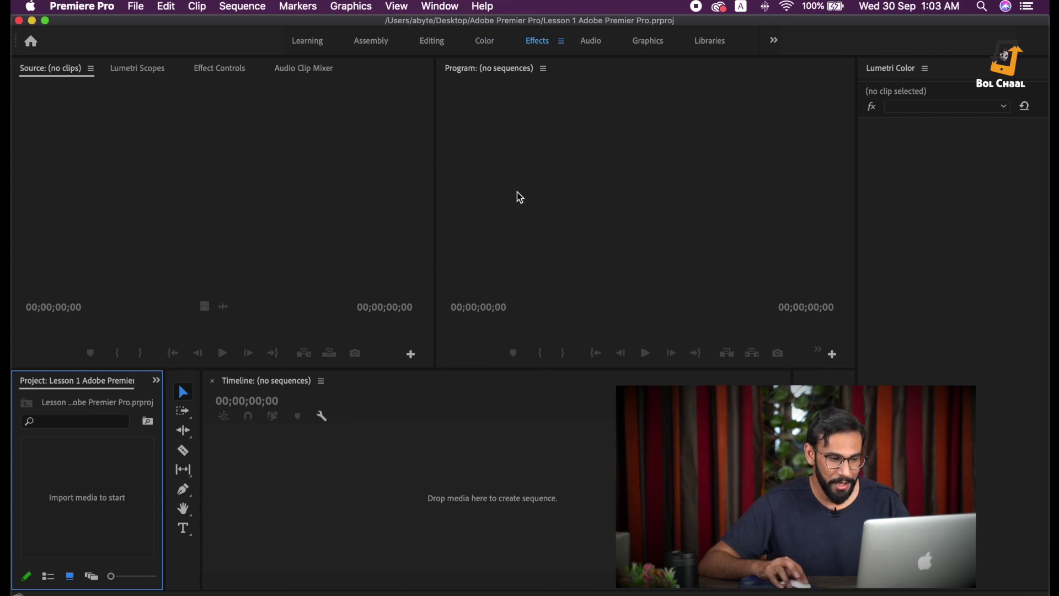
click(595, 42)
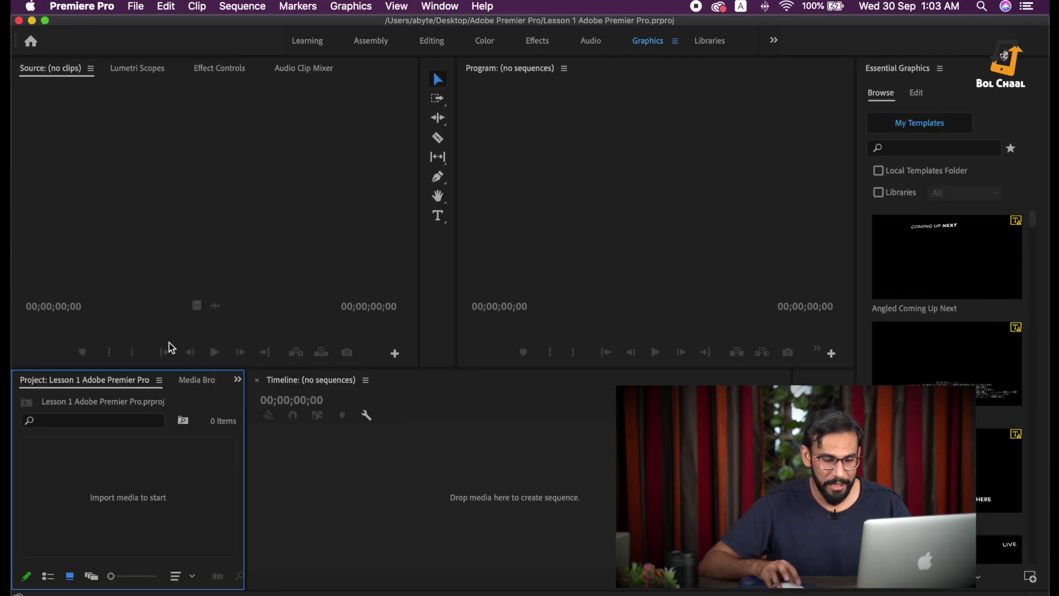
click(432, 43)
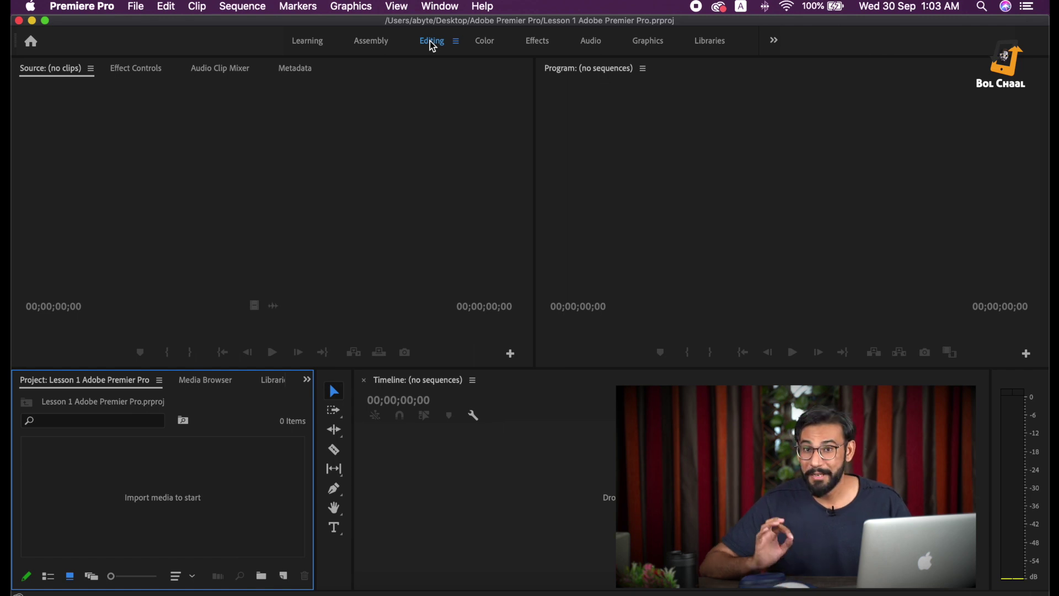
click(373, 45)
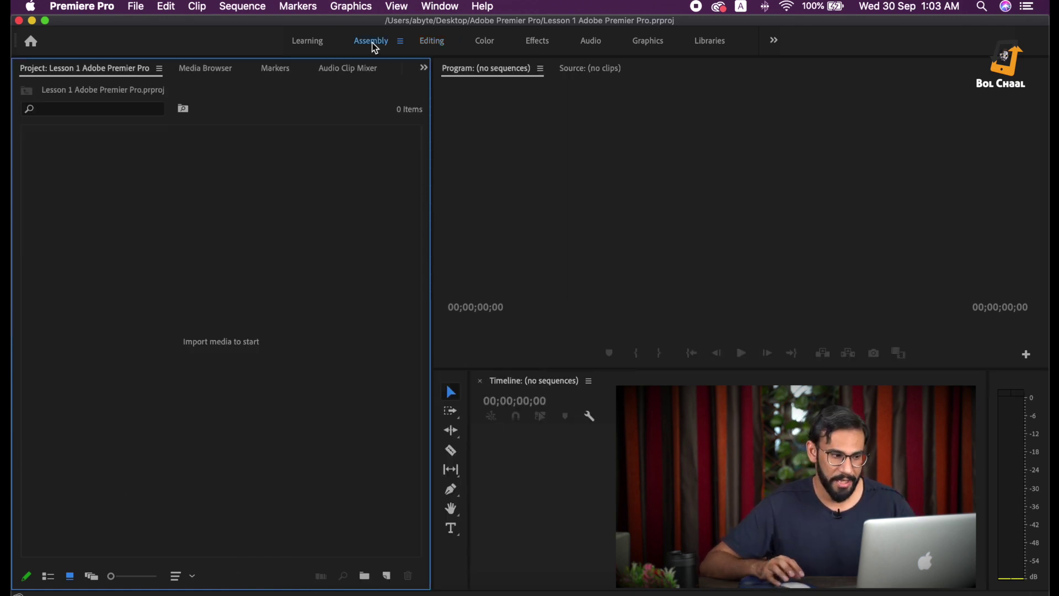
click(318, 44)
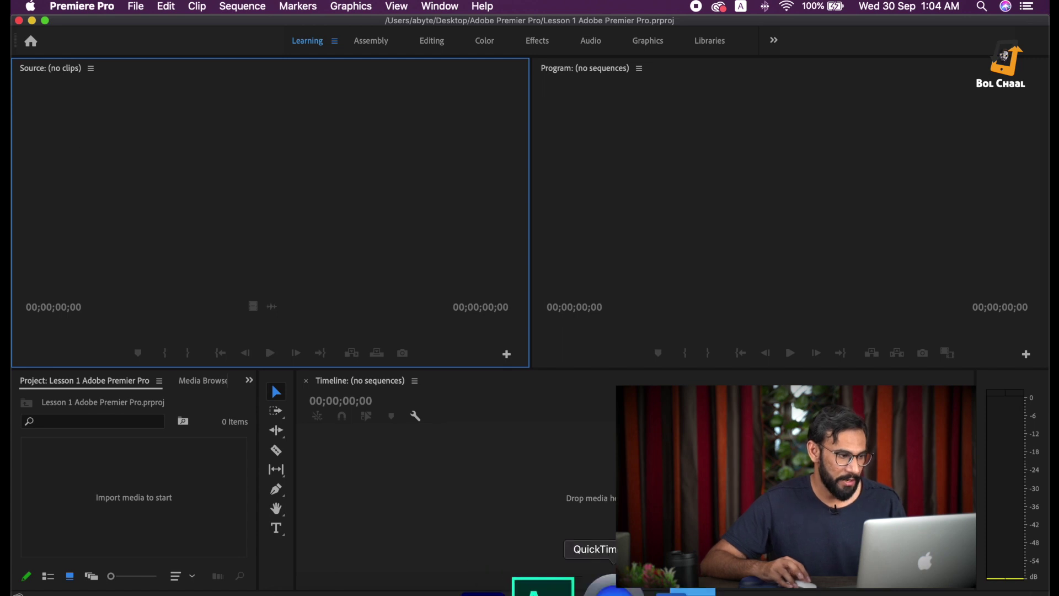
Switch to Adobe Audition, look at its file list and file-opening commands without opening anything, and minimize it
click(577, 582)
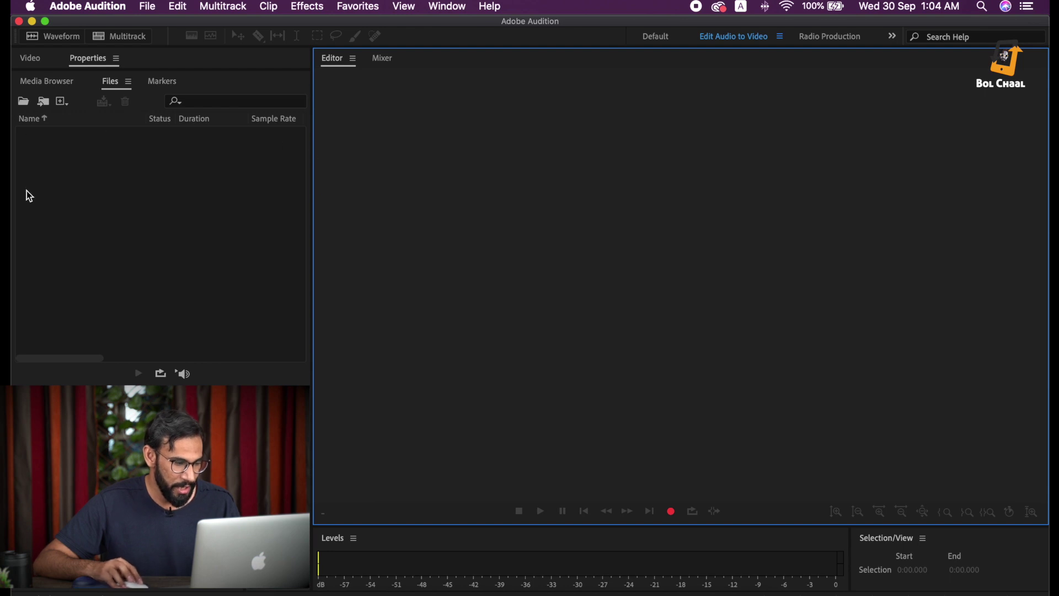
click(41, 153)
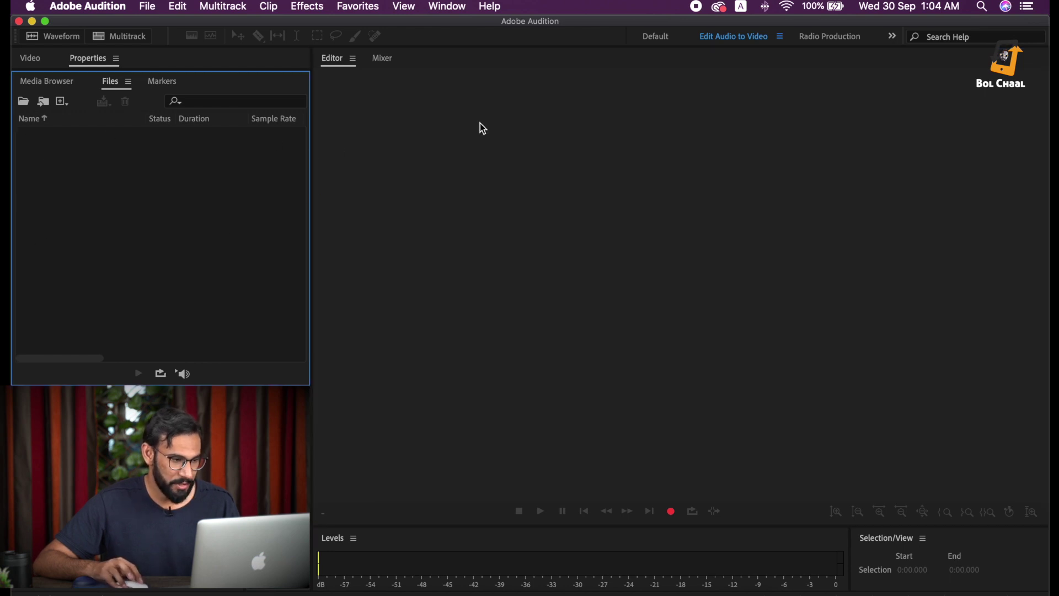
key(super+o)
click(720, 390)
click(148, 6)
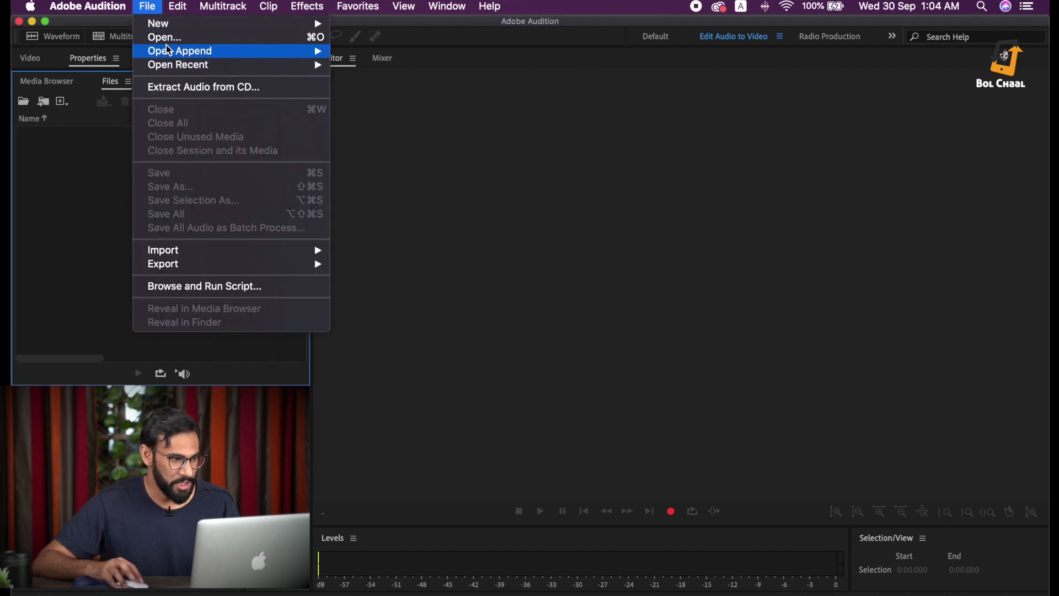
click(591, 260)
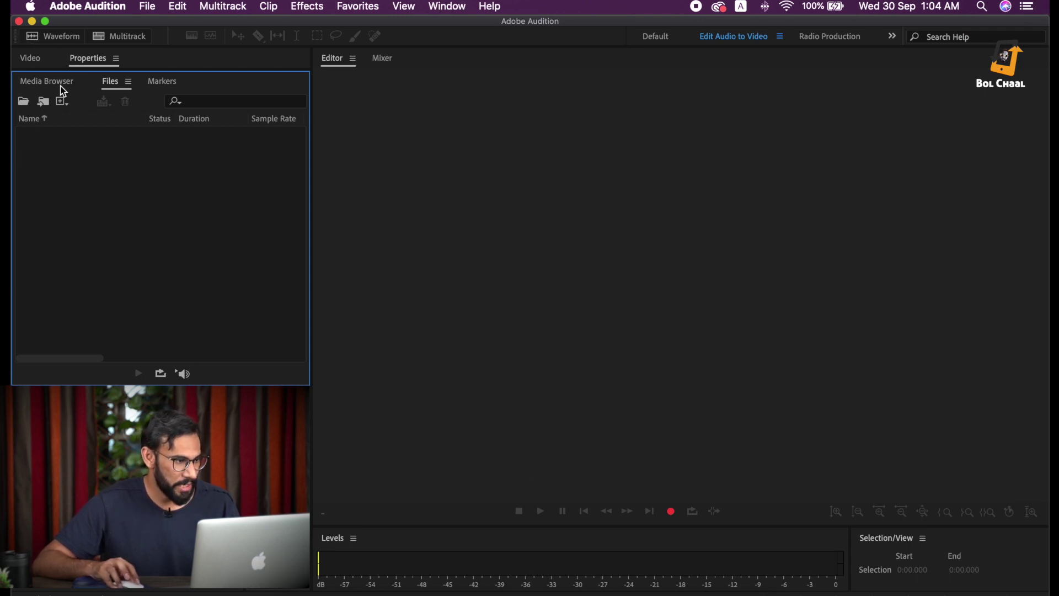
click(31, 21)
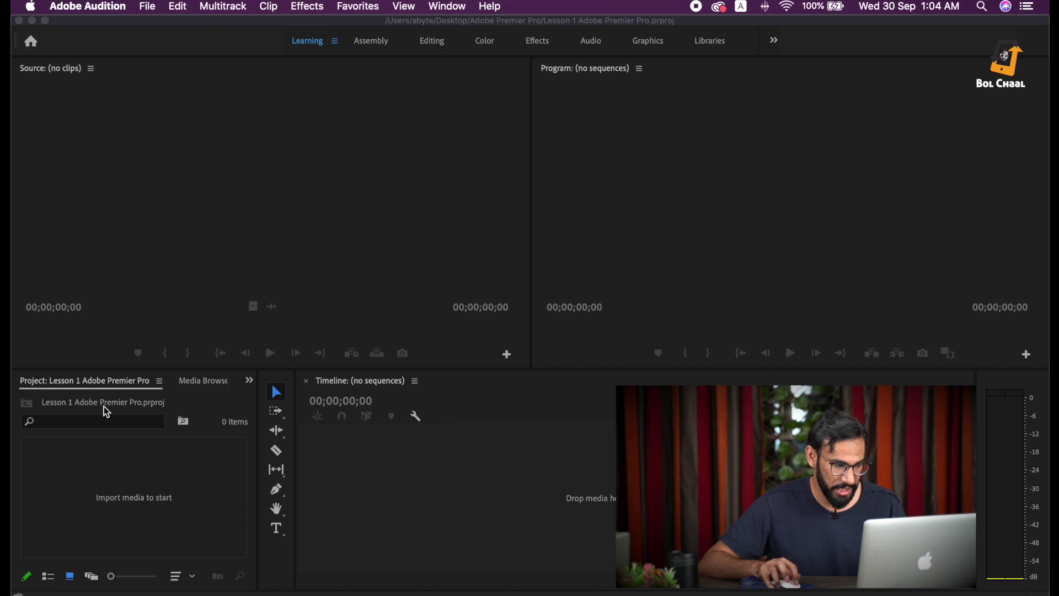
Look over Audition's file import commands, then return to Premiere Pro's empty Project panel
click(146, 7)
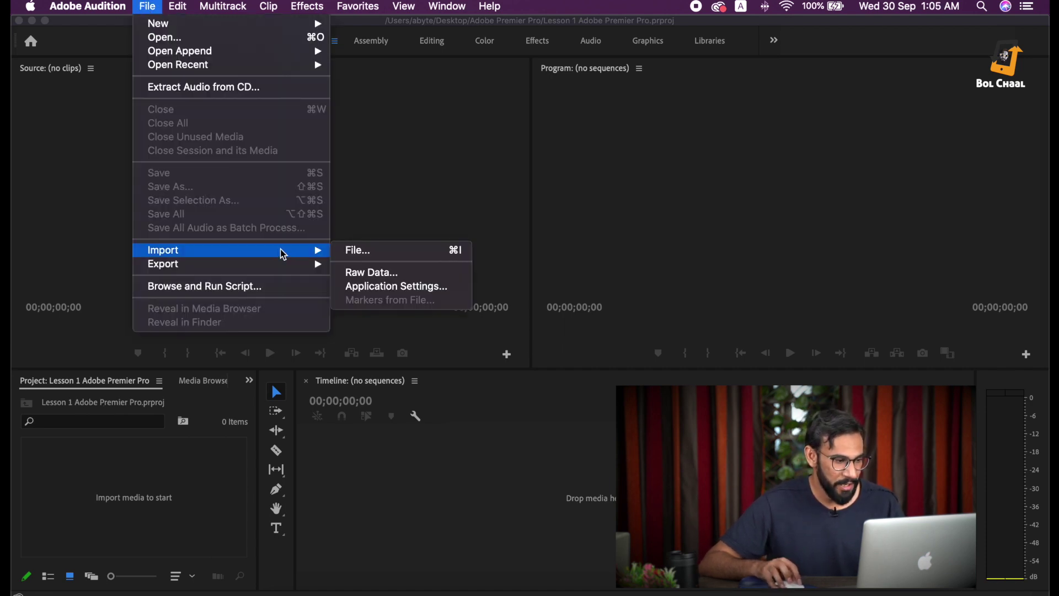
mouse_move(240, 259)
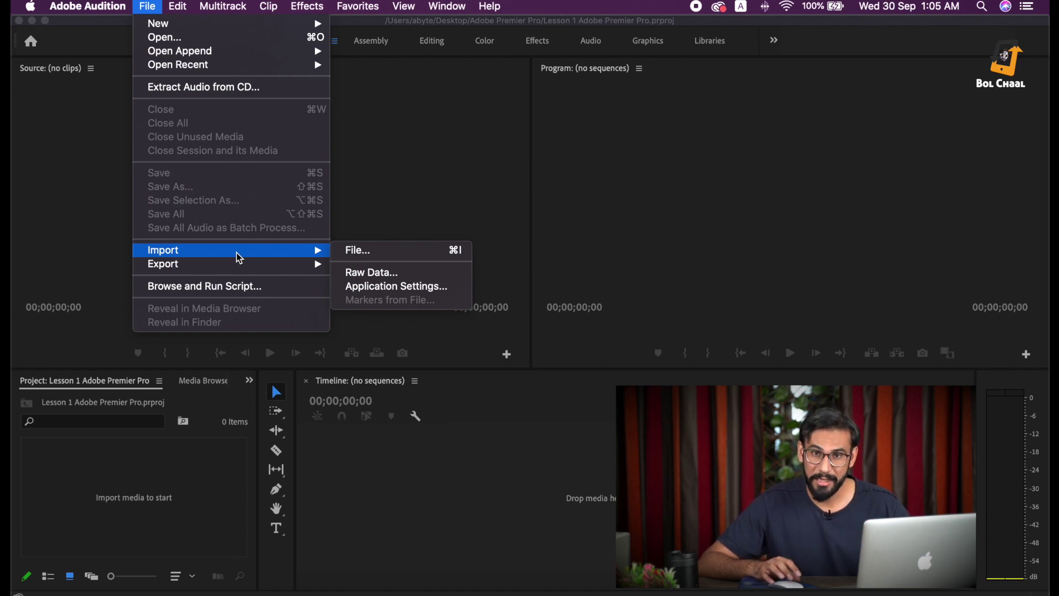
click(110, 503)
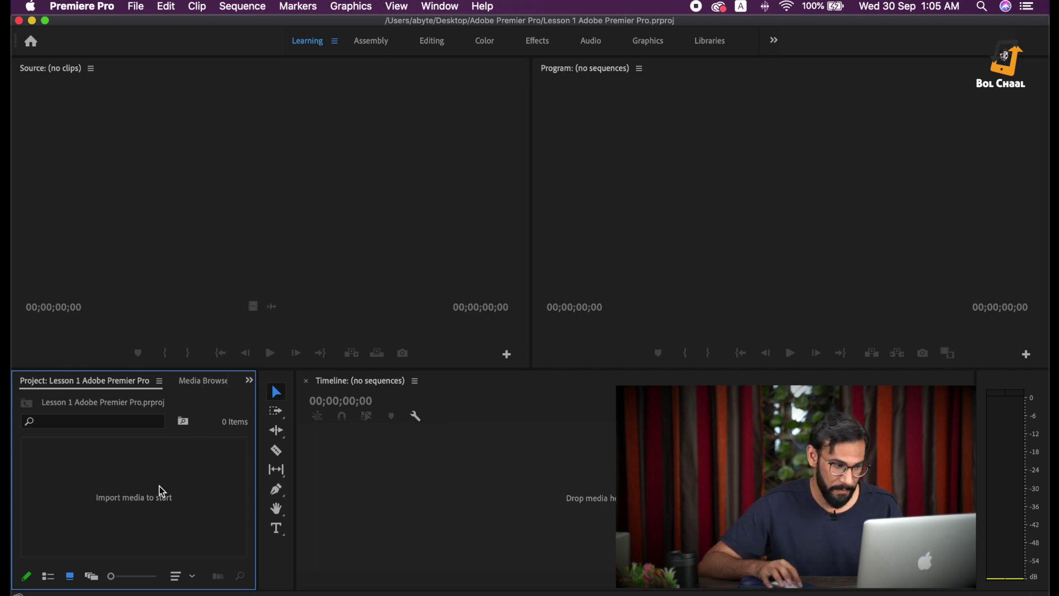
Bring up the media import dialog from the Project panel, browse the Desktop folder's files, and cancel without importing
double_click(105, 482)
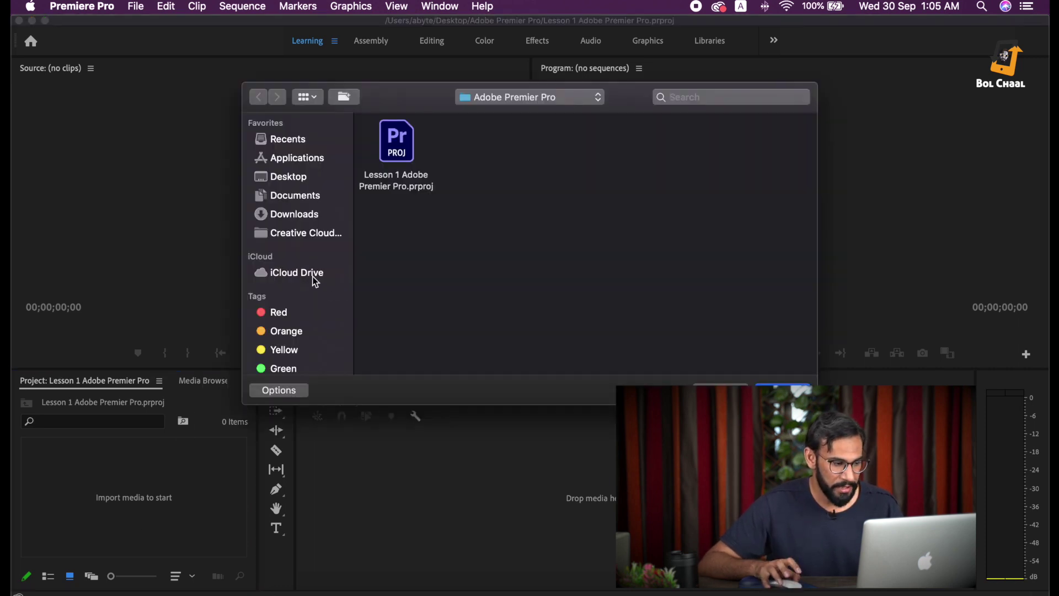
click(289, 177)
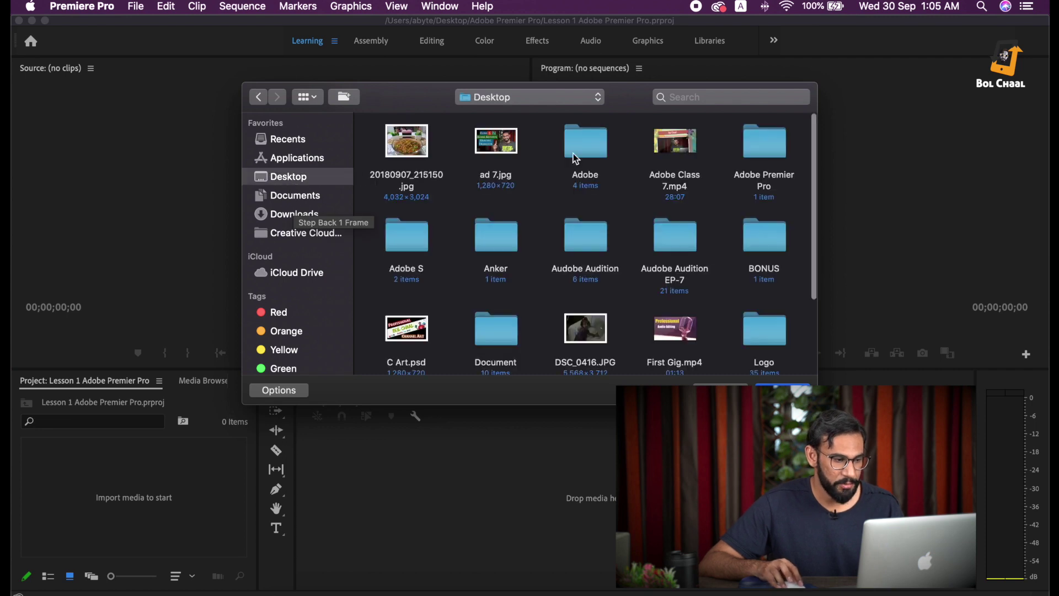
scroll(495, 159, down, 3)
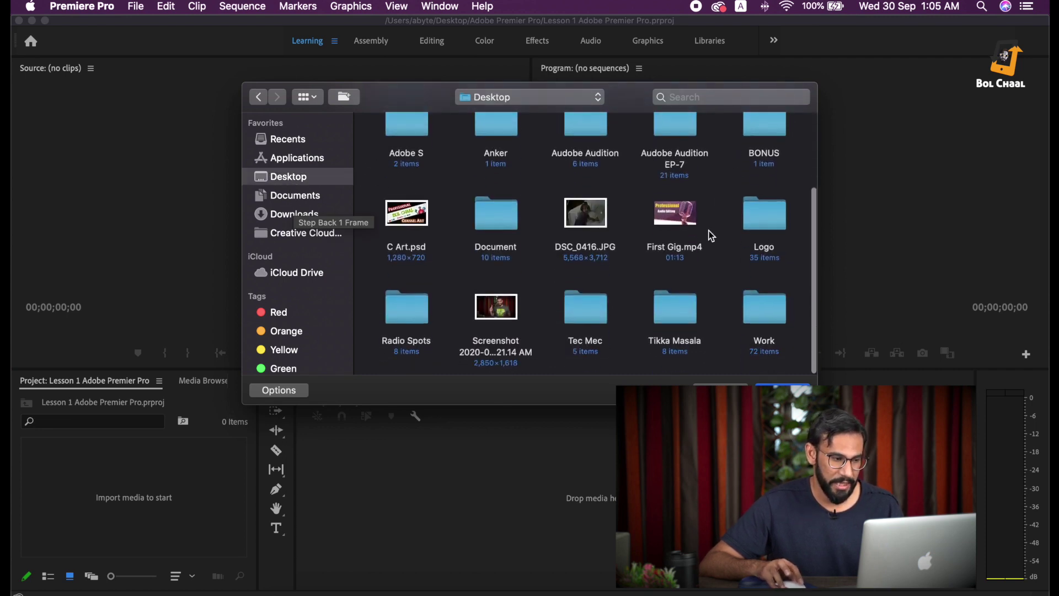
scroll(451, 253, up, 3)
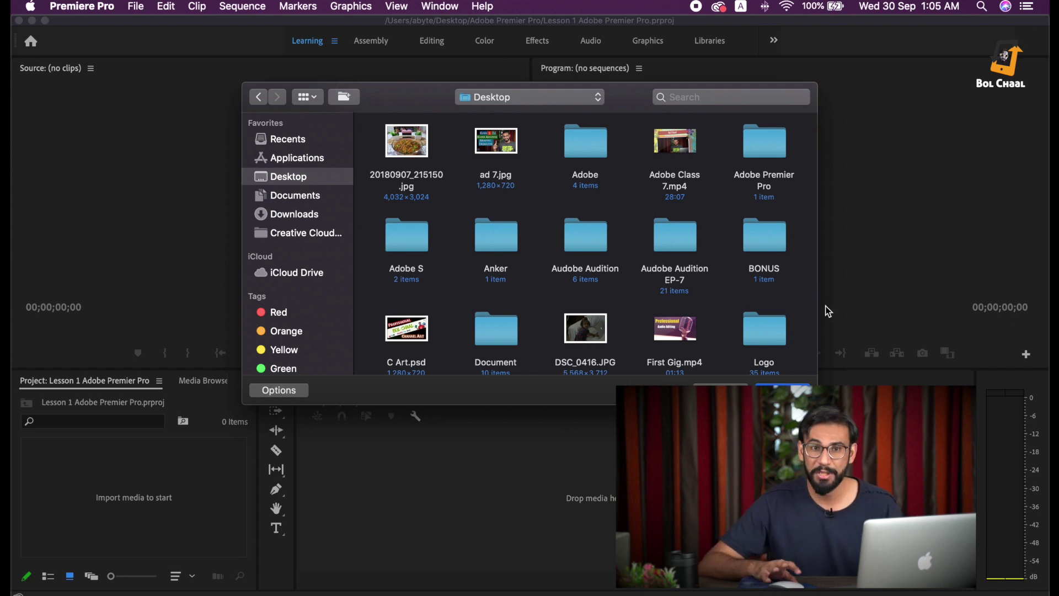
click(720, 390)
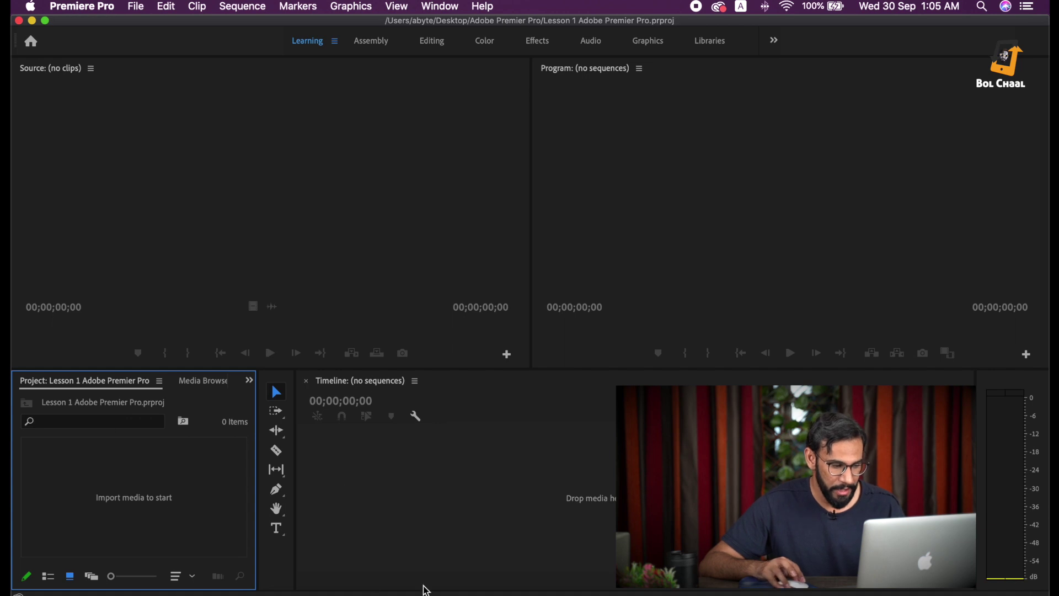
Switch to Adobe Audition and open the audio file Karachi raw.WAV from the Audobe Audition EP-7 folder
click(574, 584)
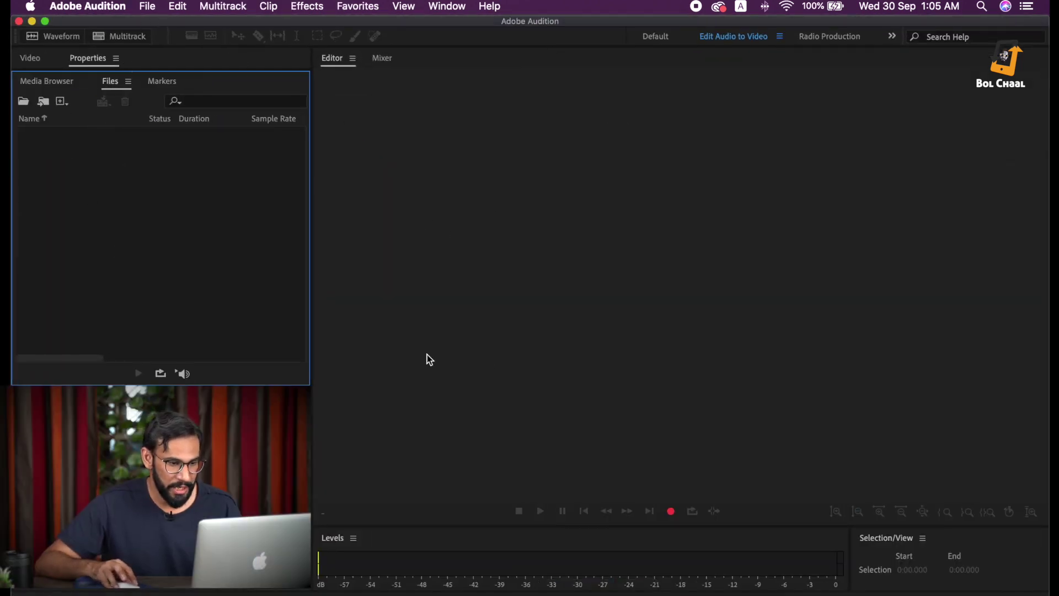
click(151, 9)
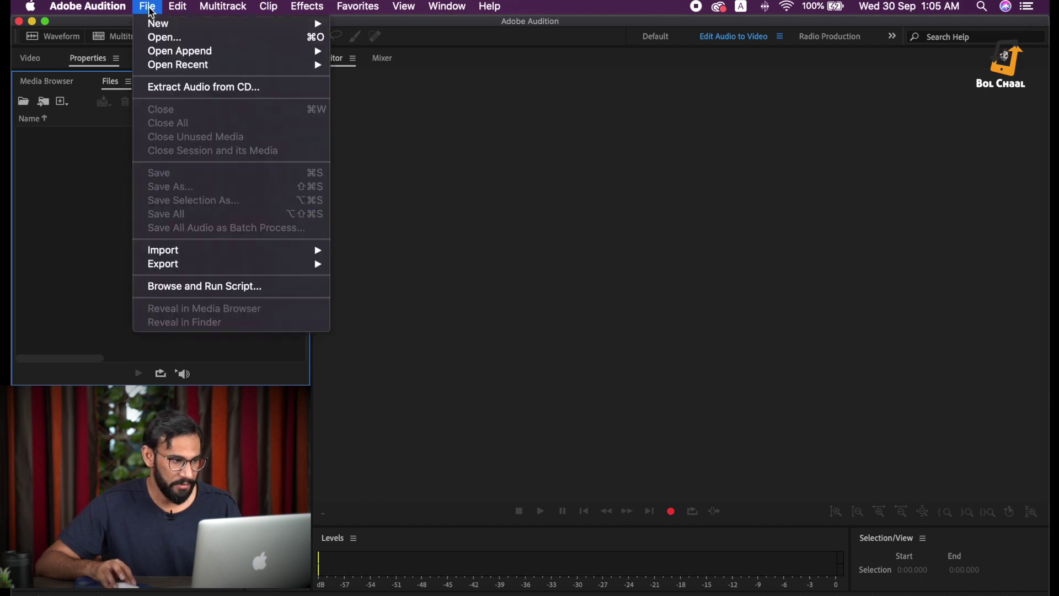
click(159, 40)
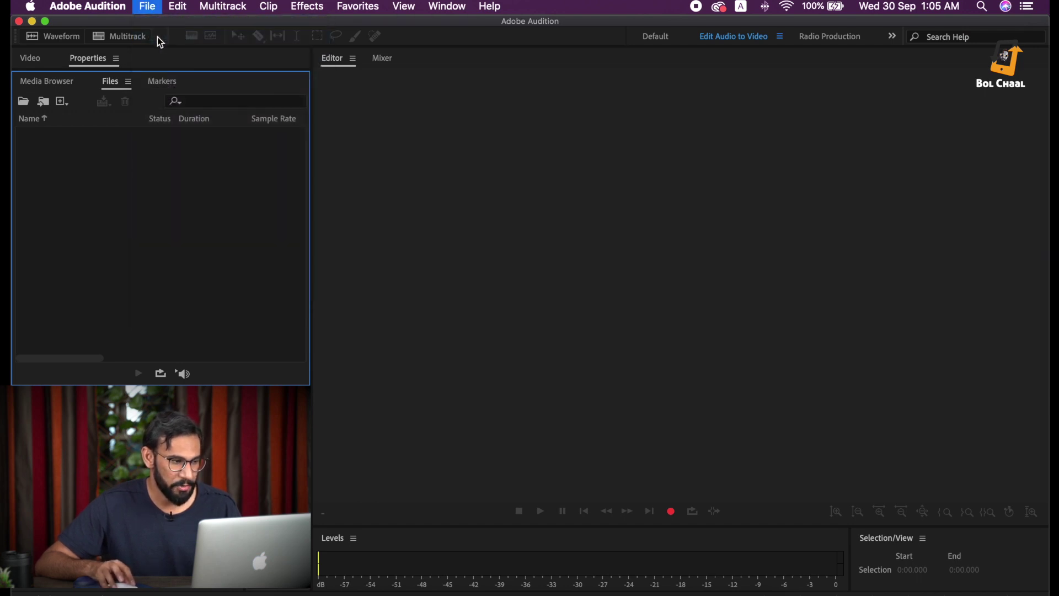
scroll(535, 284, down, 2)
scroll(535, 280, down, 2)
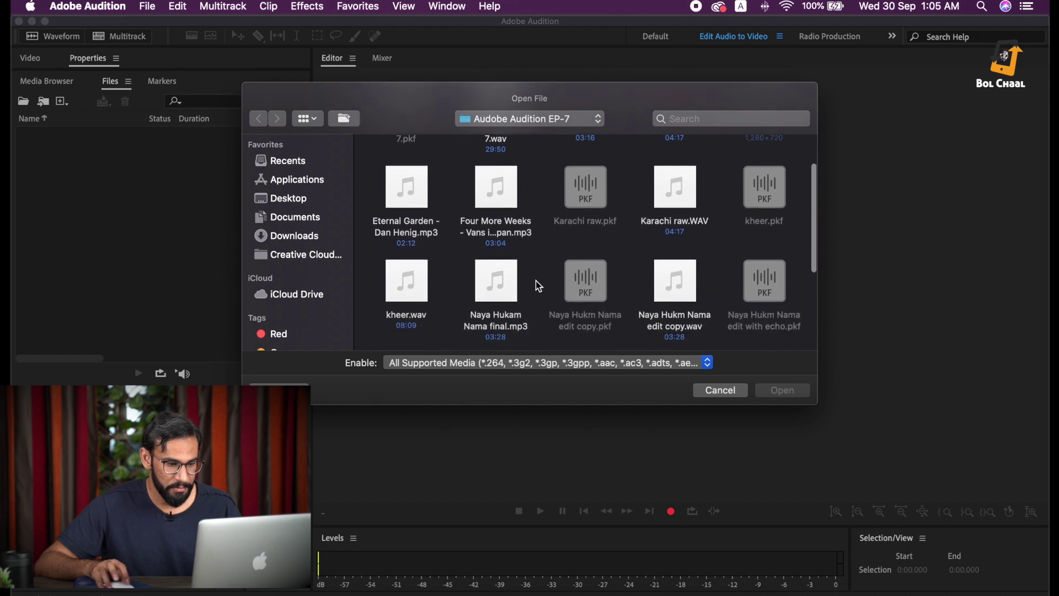
click(668, 193)
click(797, 391)
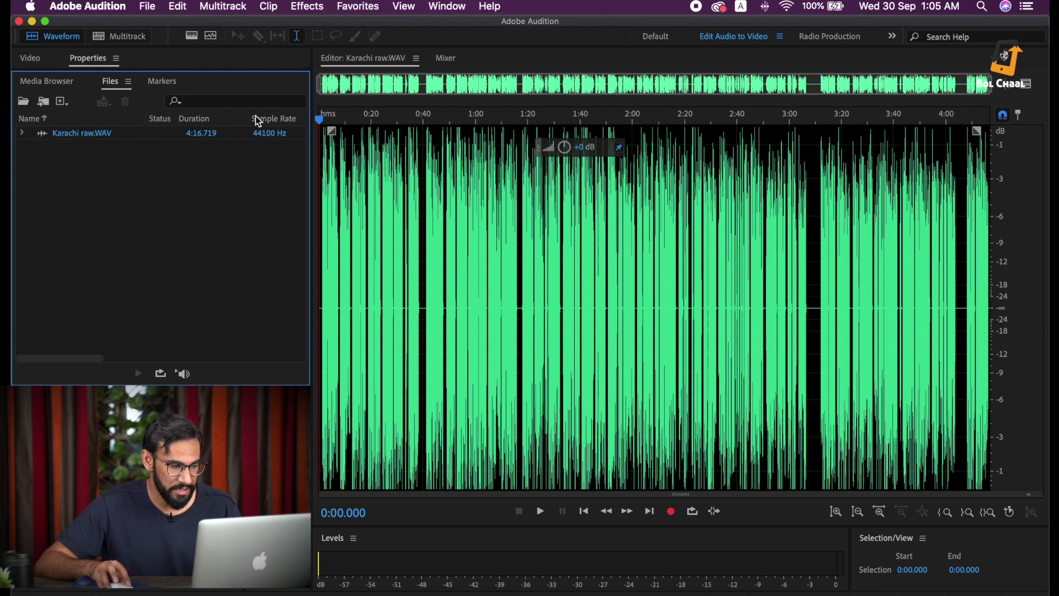
Select the Karachi raw.WAV waveform from about 0:14.6 to 3:53.8, then clear the selection
drag(358, 192, 930, 207)
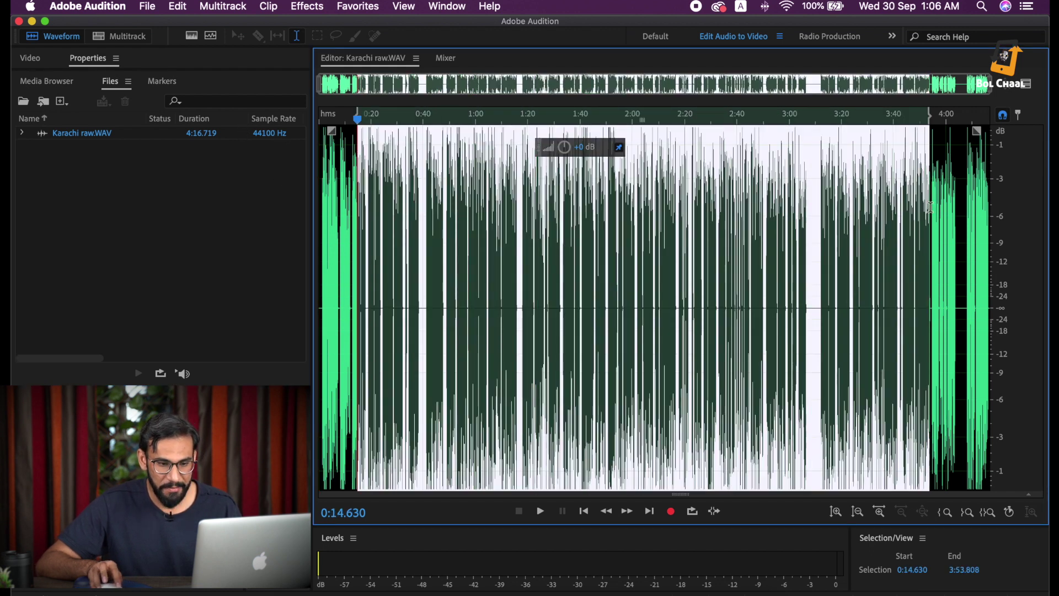
click(609, 255)
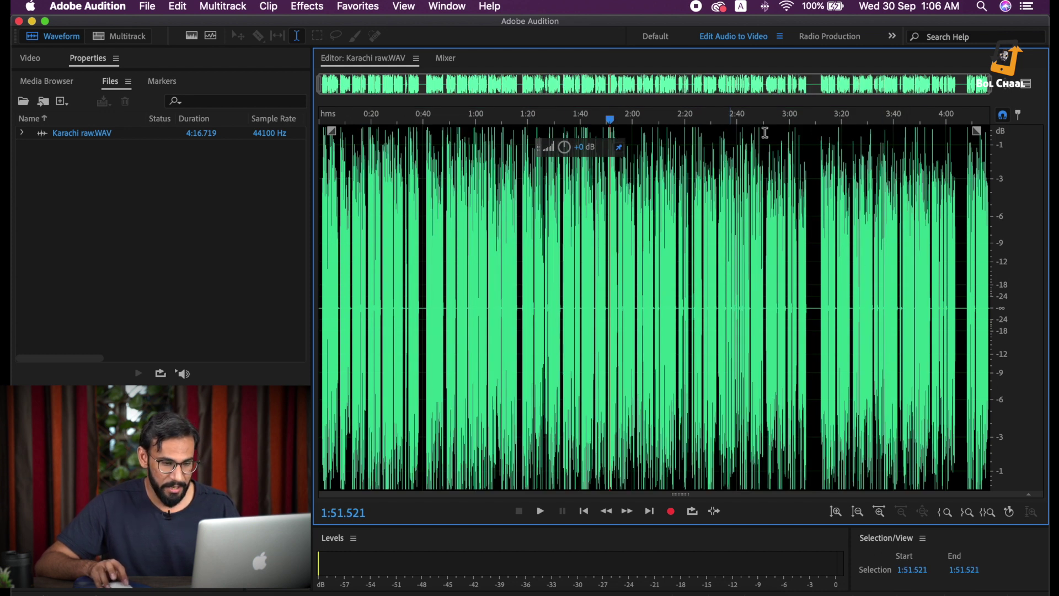
Switch back to Premiere Pro and import the video Adobe Class 7.mp4 from the Desktop folder into the project
click(32, 21)
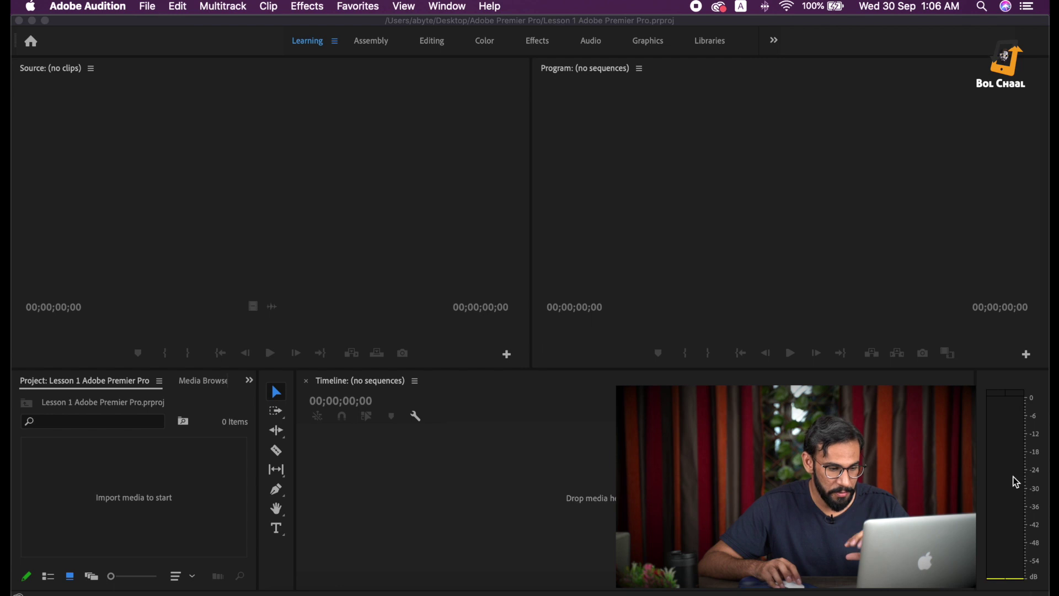
click(147, 7)
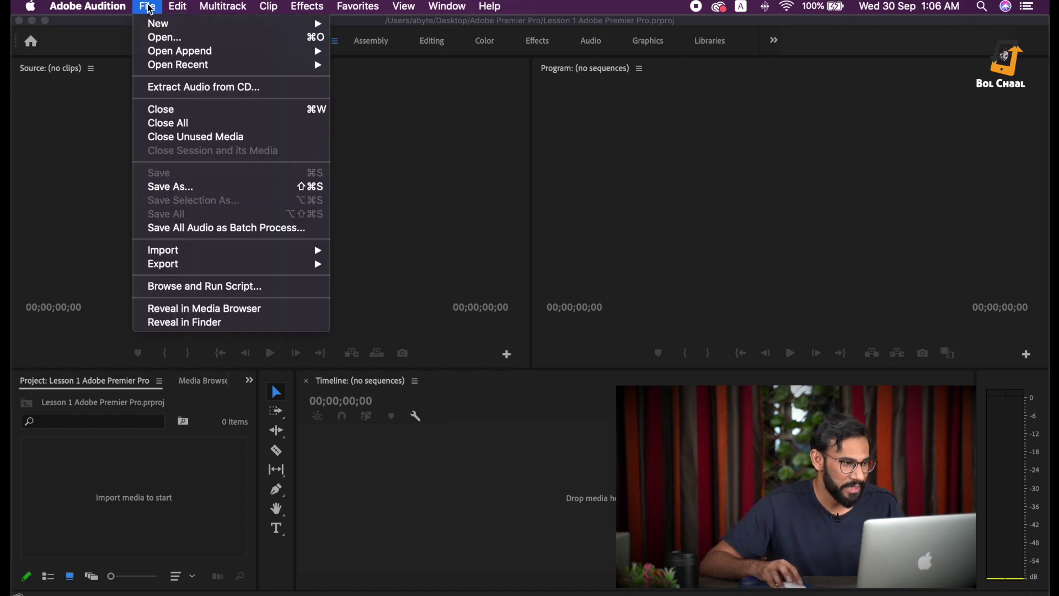
double_click(131, 507)
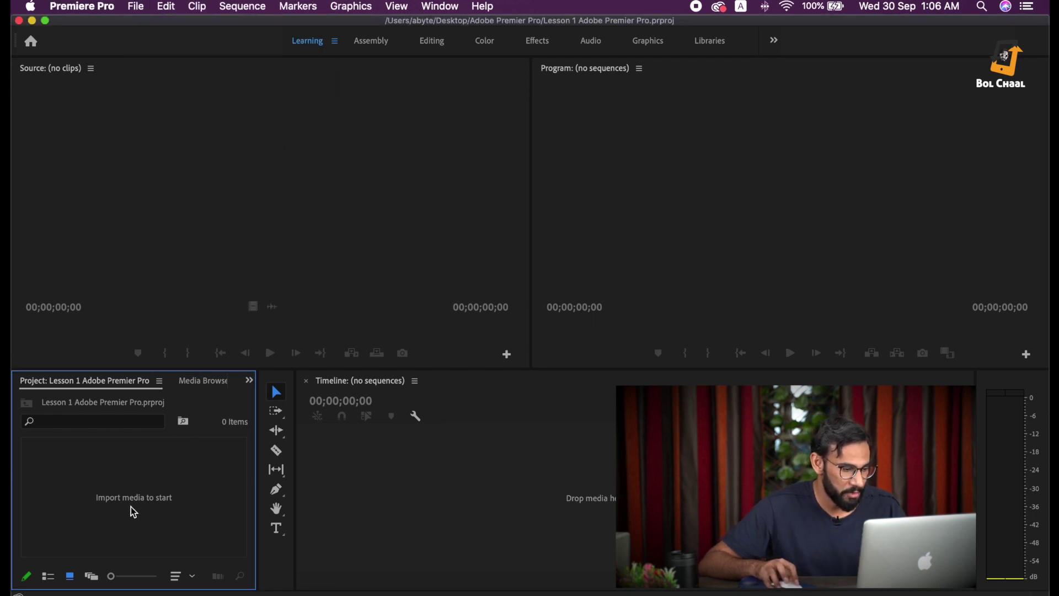
click(291, 176)
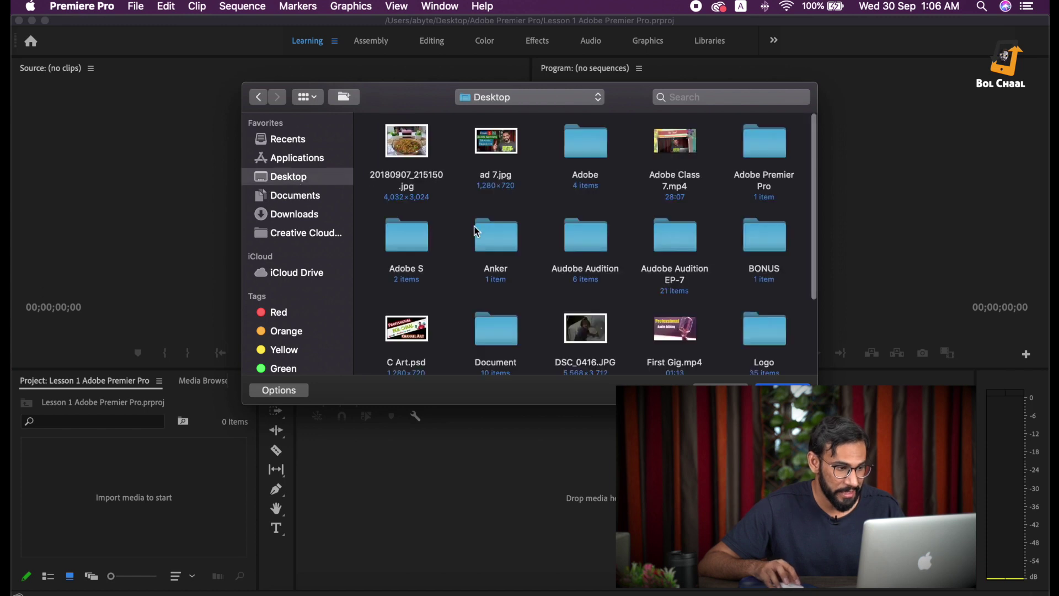
click(688, 157)
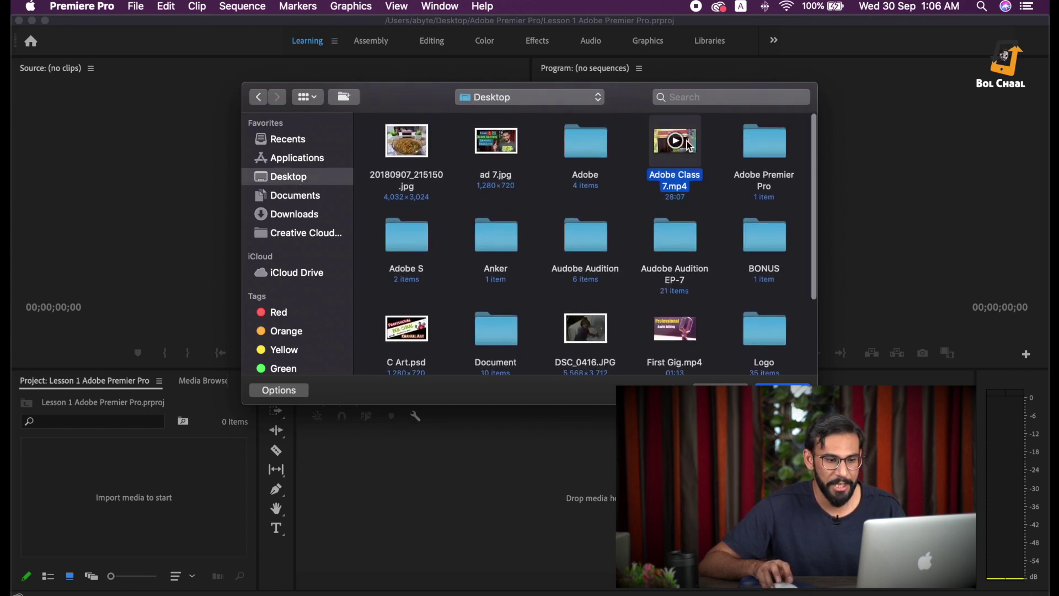
click(786, 389)
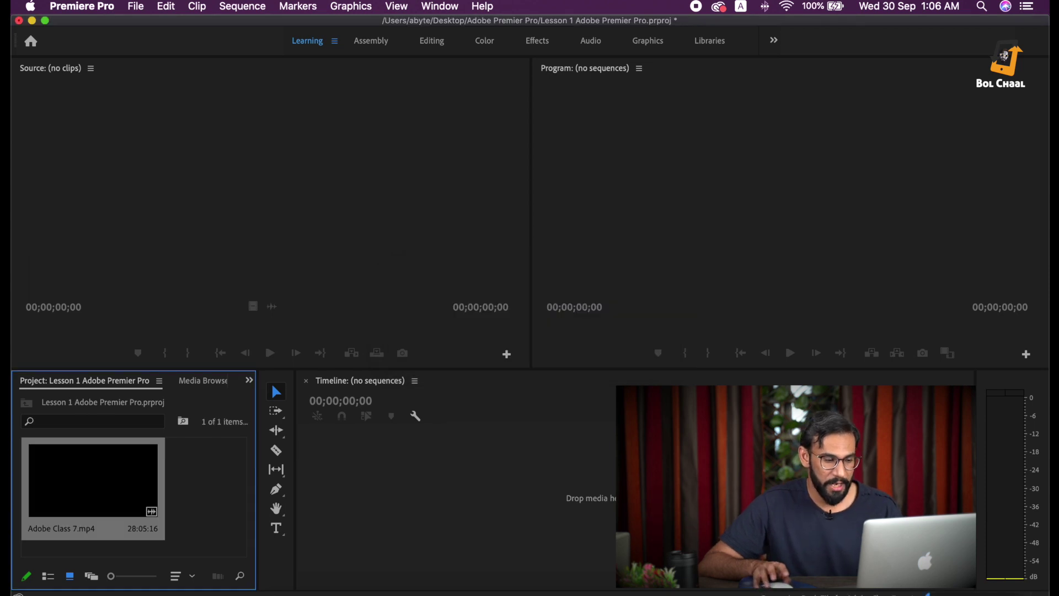
Open Adobe Class 7.mp4 in the Source monitor and create a sequence from it in the empty timeline
double_click(60, 475)
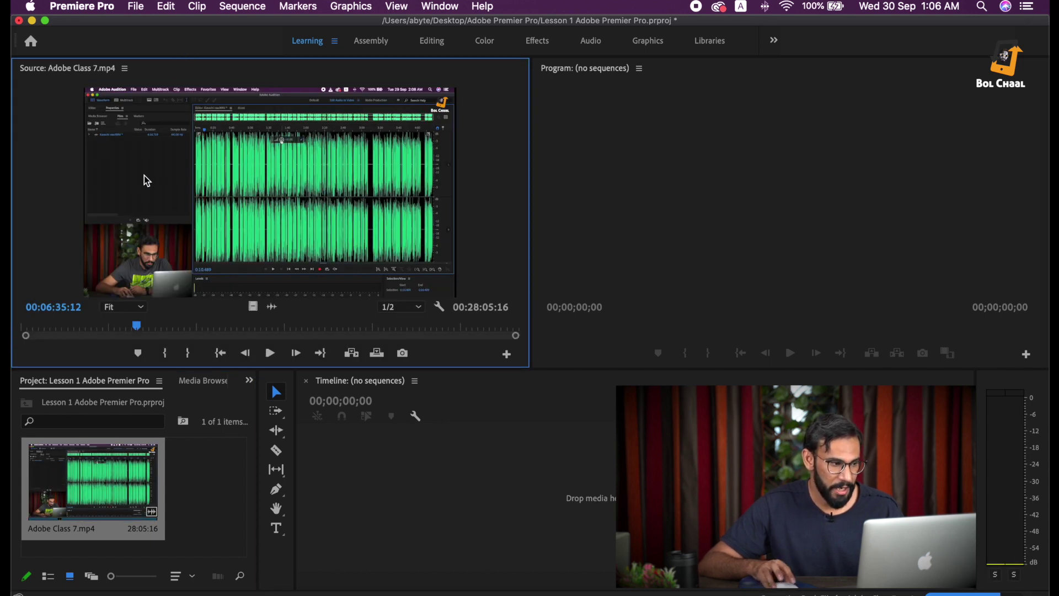
drag(92, 478, 364, 473)
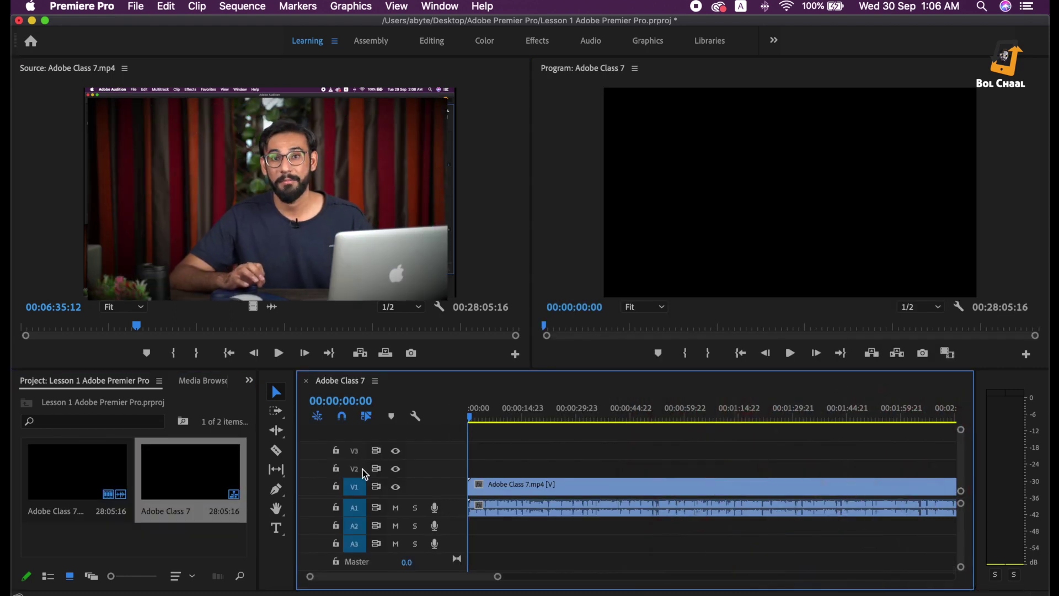
scroll(528, 436, right, 5)
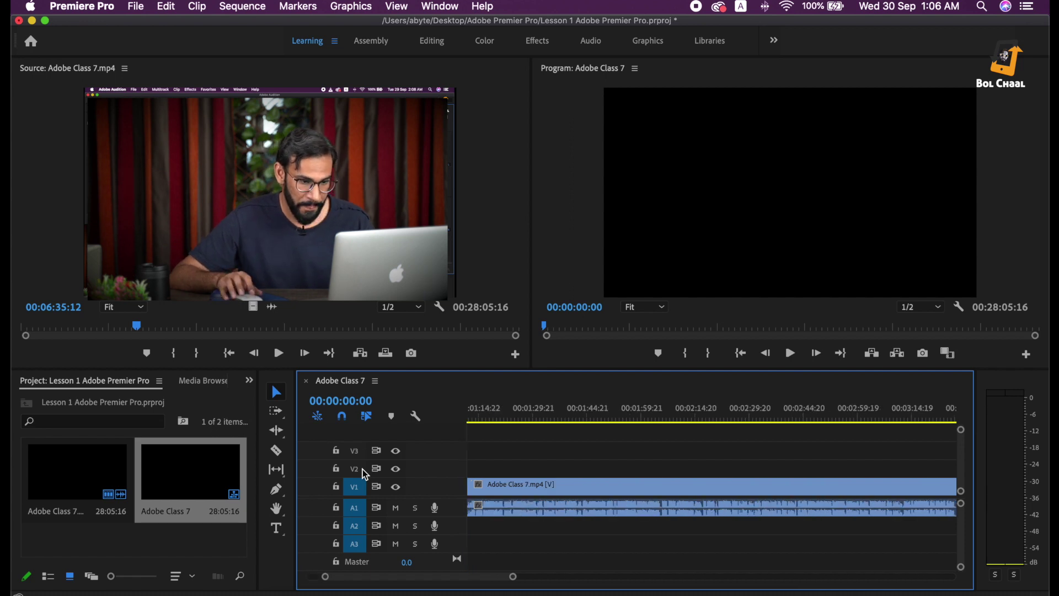
scroll(531, 450, left, 5)
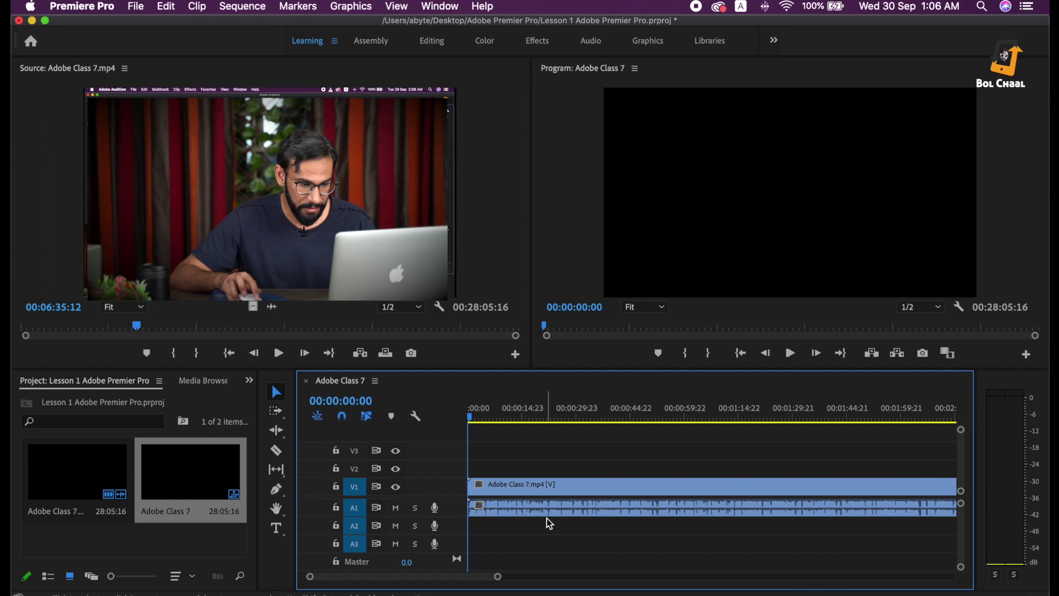
Play the first five seconds of the sequence, then move the playhead to 00:00:16:14
key(space)
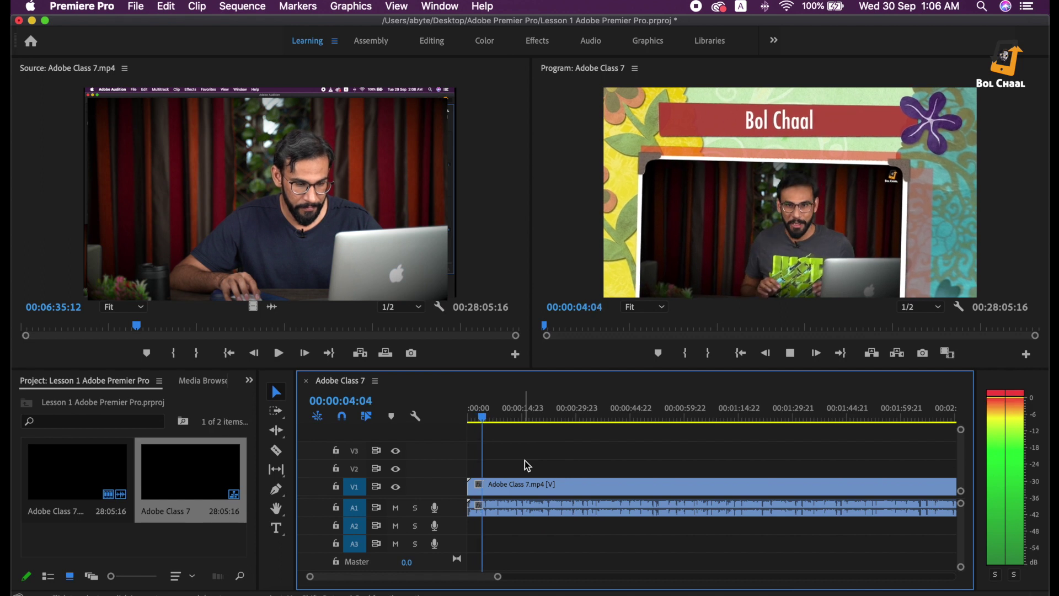
key(space)
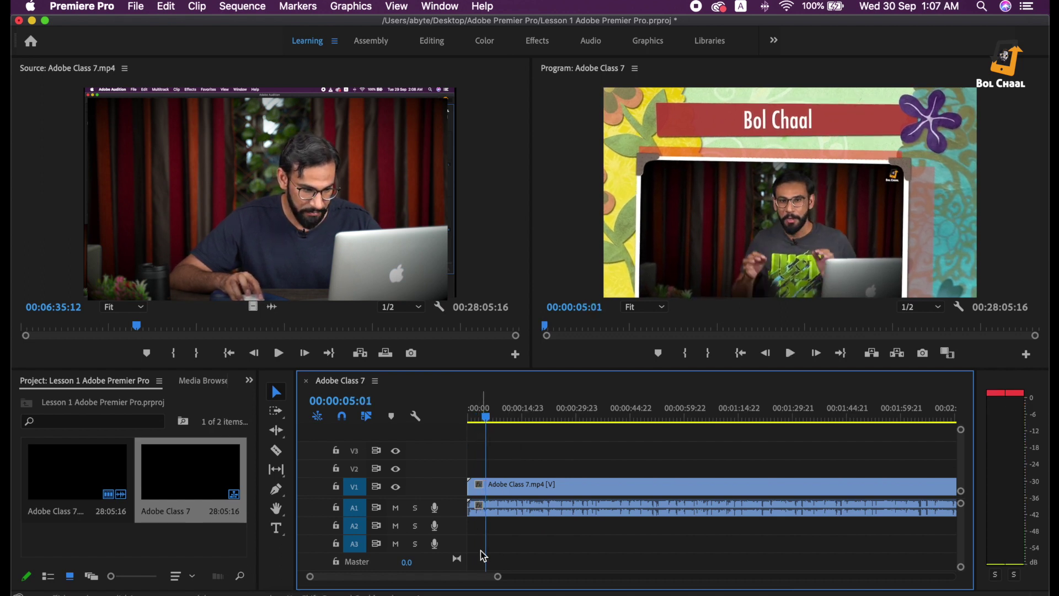
drag(485, 463, 526, 462)
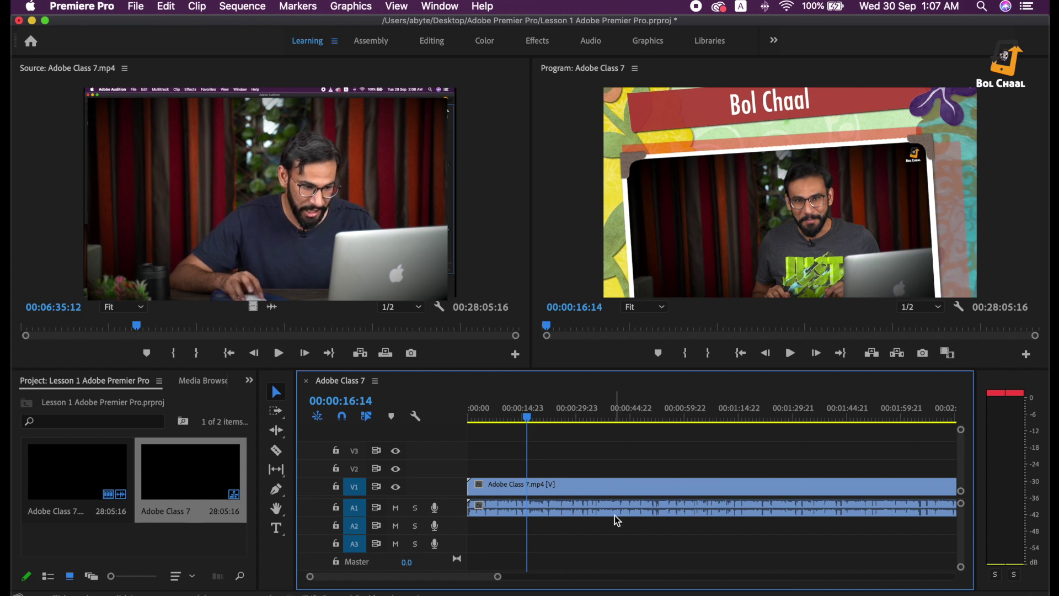
Select and deselect the Adobe Class 7.mp4 clip in the timeline, then move the playhead to 00:00:17:23
scroll(614, 516, right, 2)
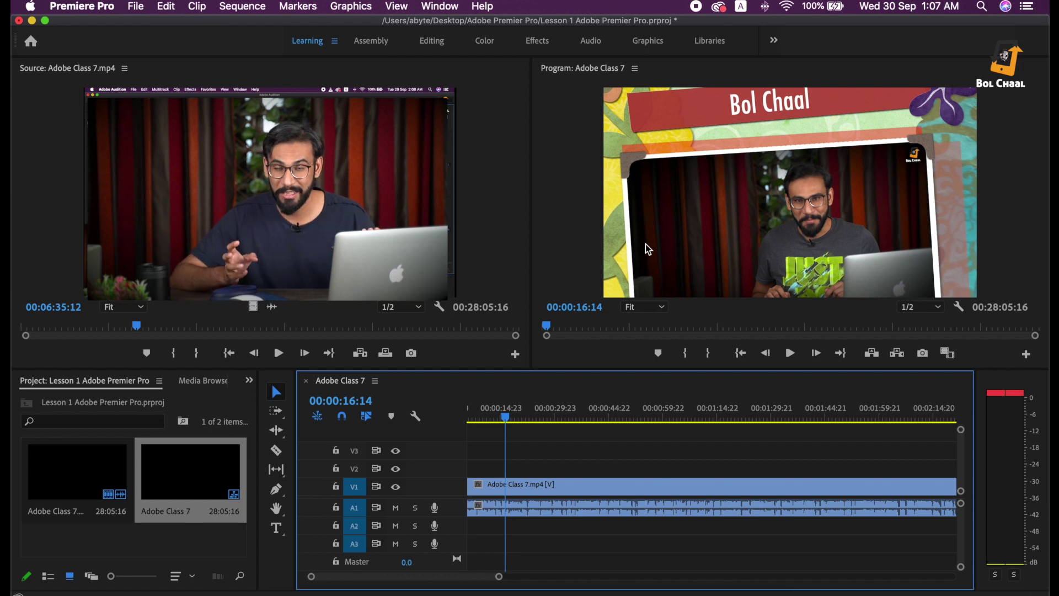
click(496, 490)
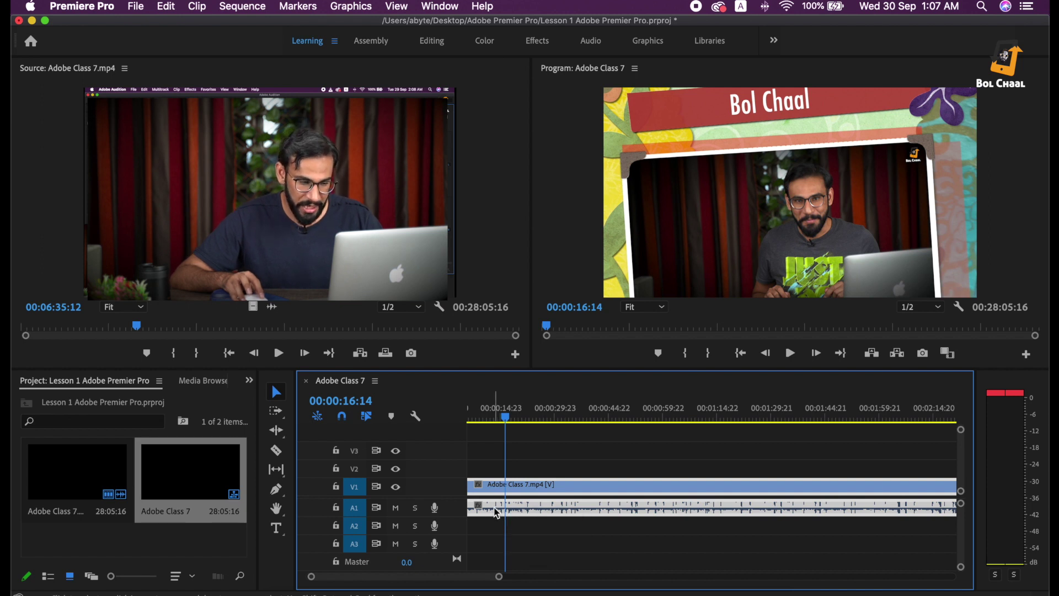
click(560, 441)
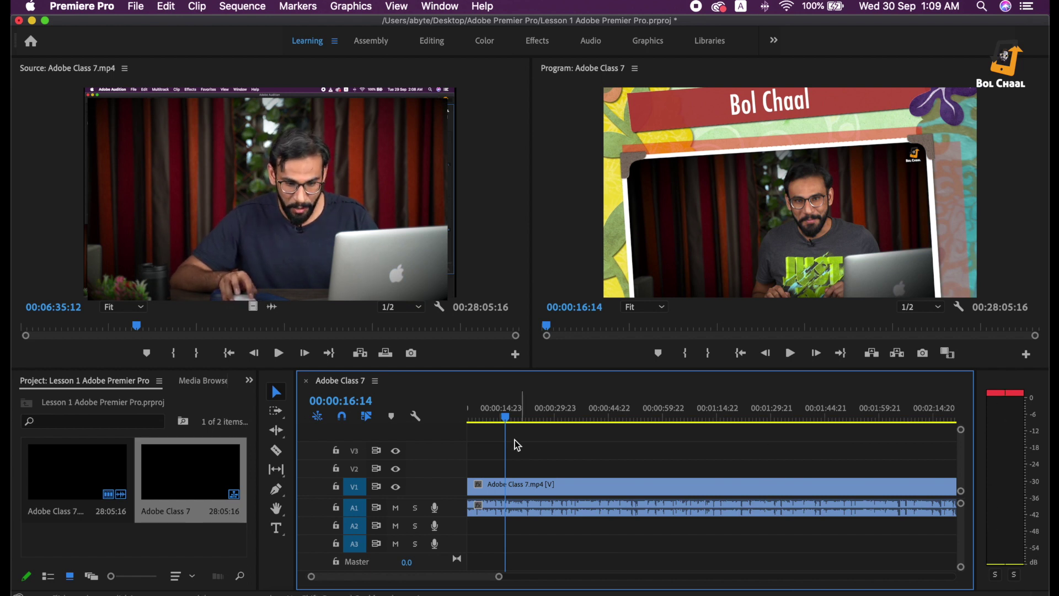
drag(506, 455, 513, 454)
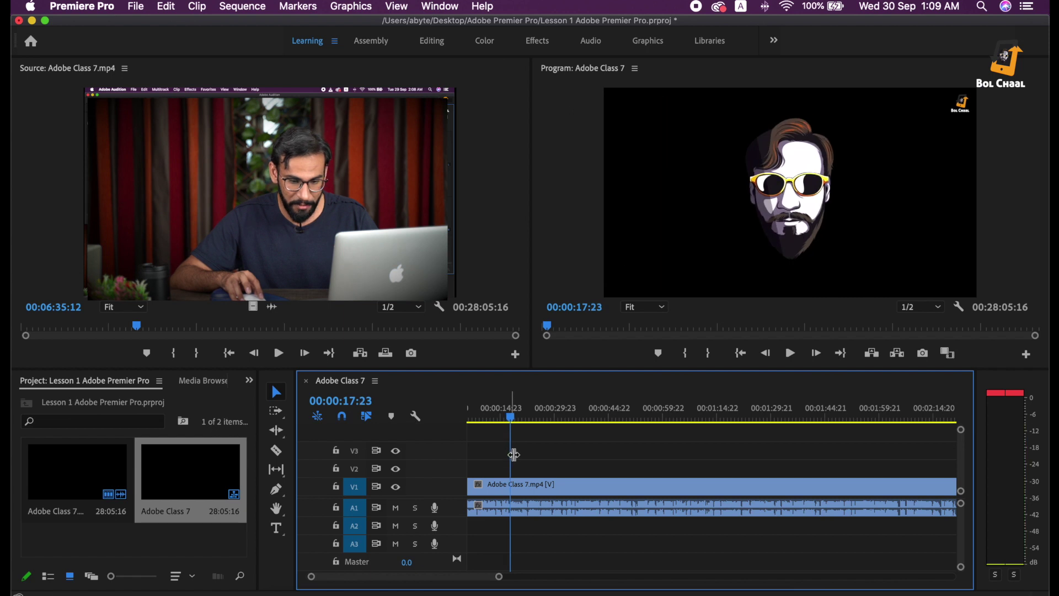